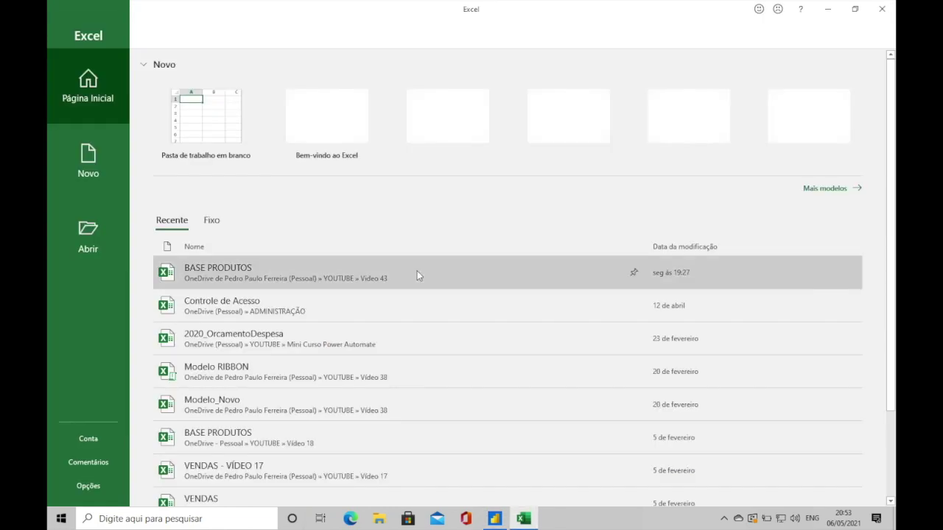
Step: Create a blank workbook and enter the header Pedido in cell A1
key("Return")
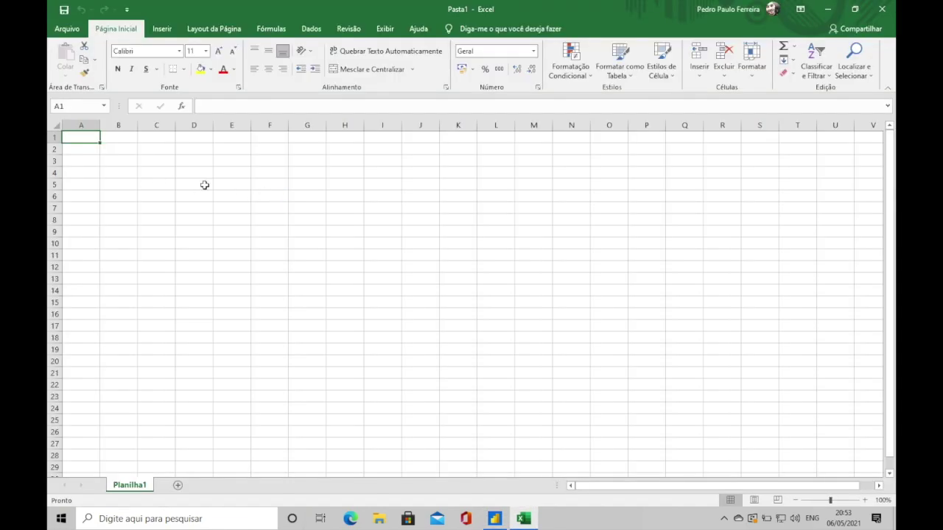
type("Pedido")
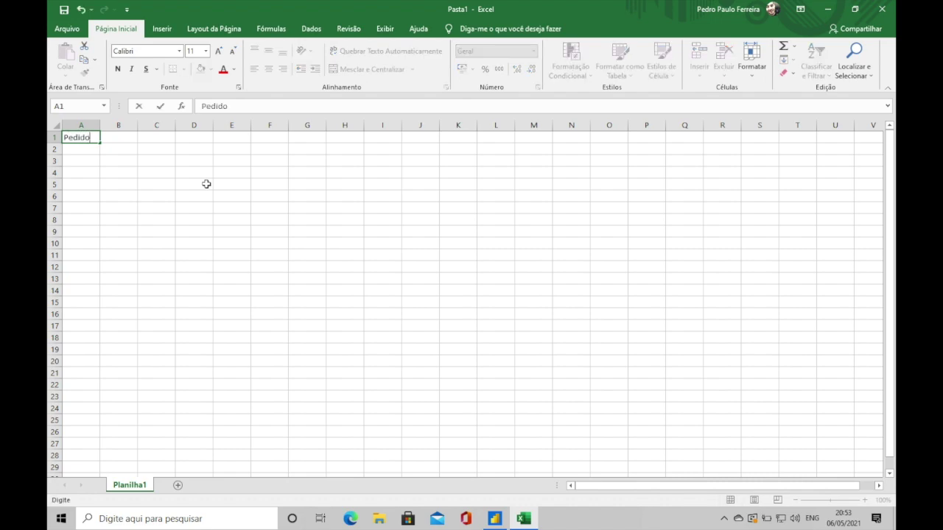
key("Return")
Step: Enter the formula ="PED"&ALEATÓRIOENTRE(1000;9999) in A2 to generate random order codes
type("=")
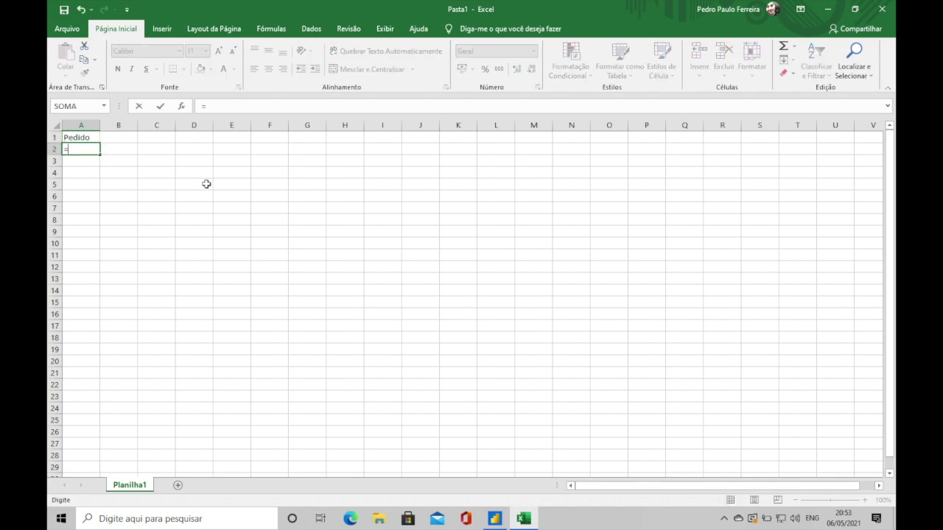
type("\"PED\"&ALEA")
key("Tab")
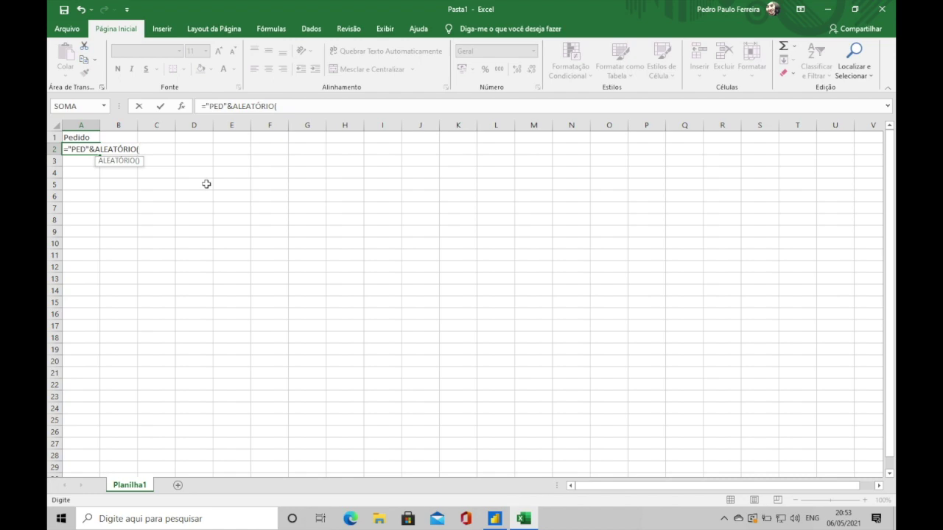
key("BackSpace")
key("BackSpace")
key("Down")
key("Tab")
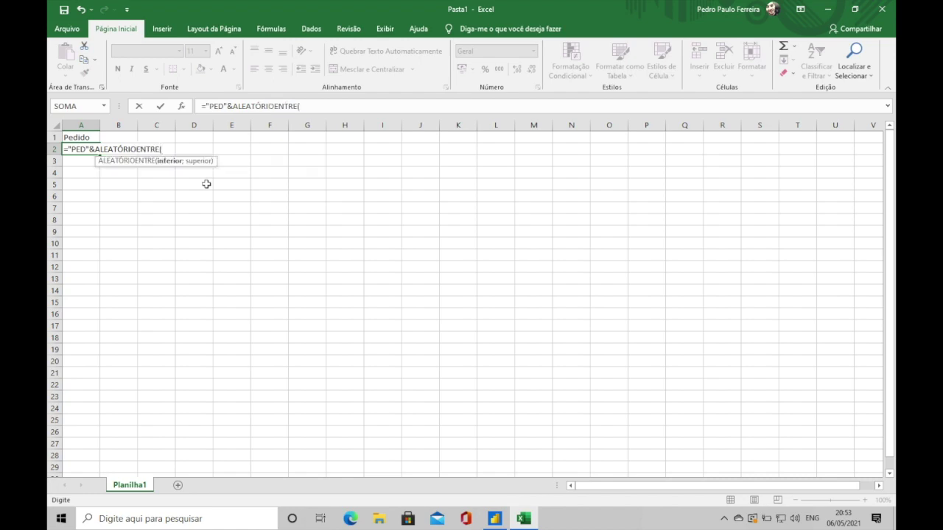
type("1000;9999)")
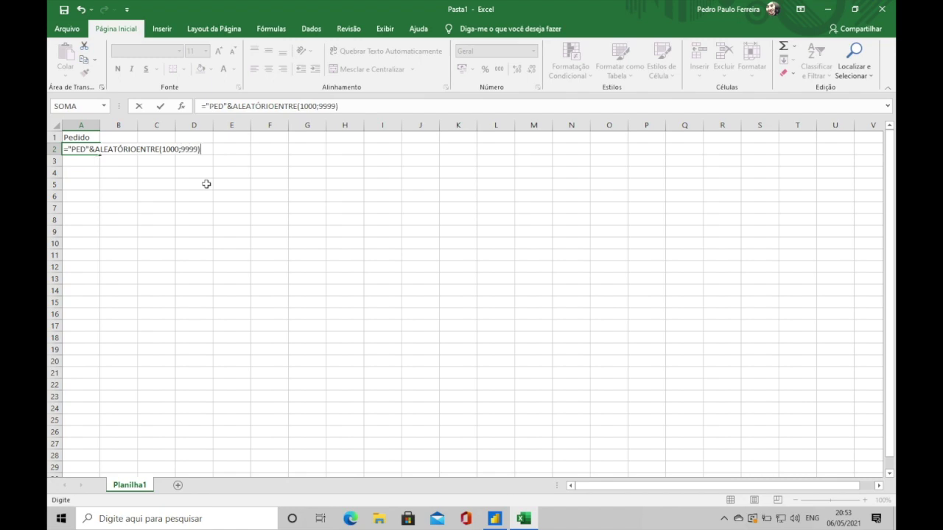
key("Return")
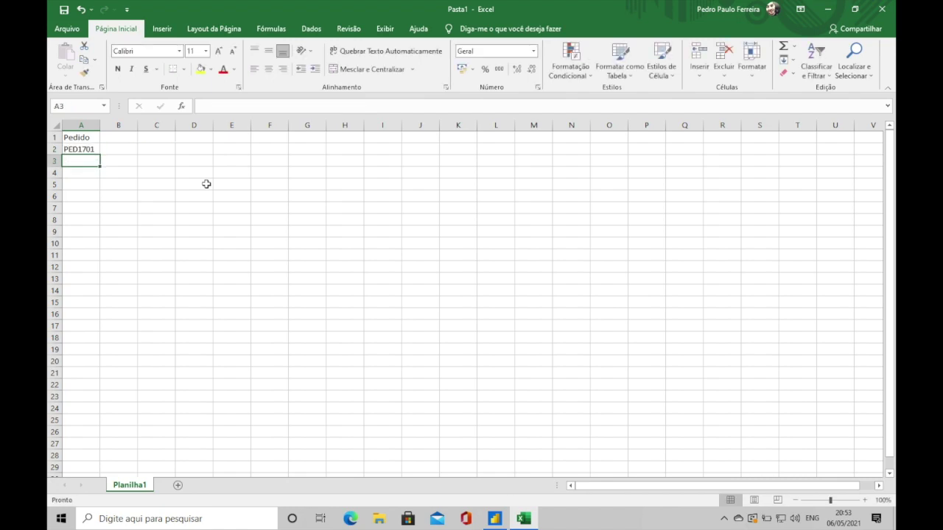
Step: Fill the order code formula from A2 down to row 3394
left_click(96, 148)
left_click_drag(99, 155, 78, 162)
left_click_drag(890, 462, 891, 135)
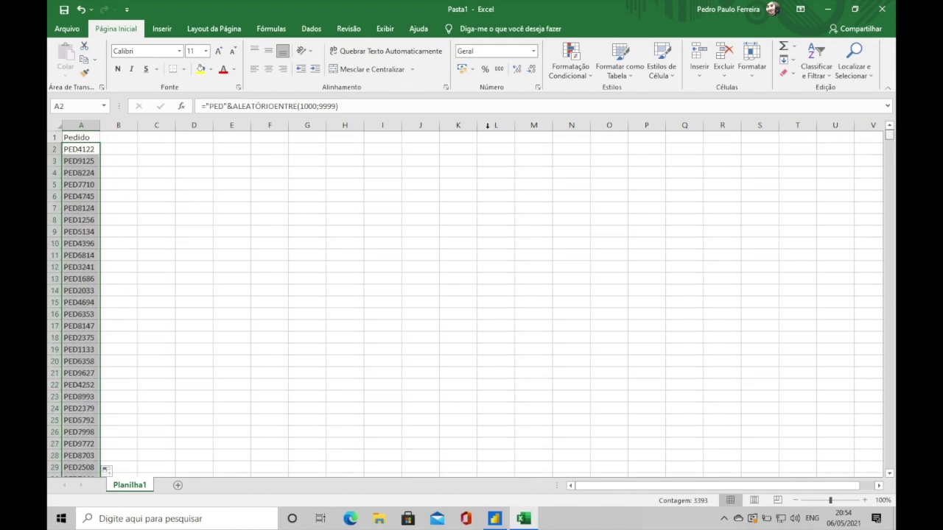
Step: Convert the range A1:A3394 into a table whose first row contains headers
left_click(89, 135)
key("ctrl+shift+Down")
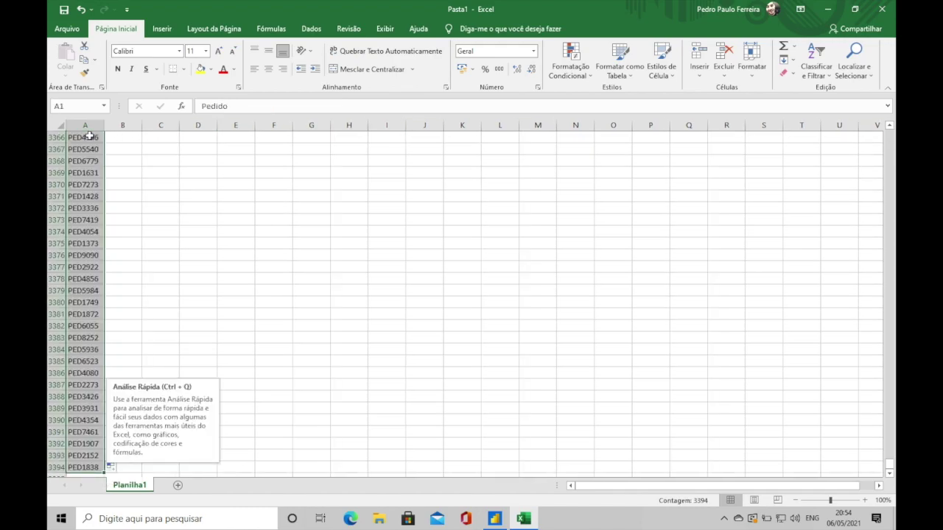
left_click(163, 29)
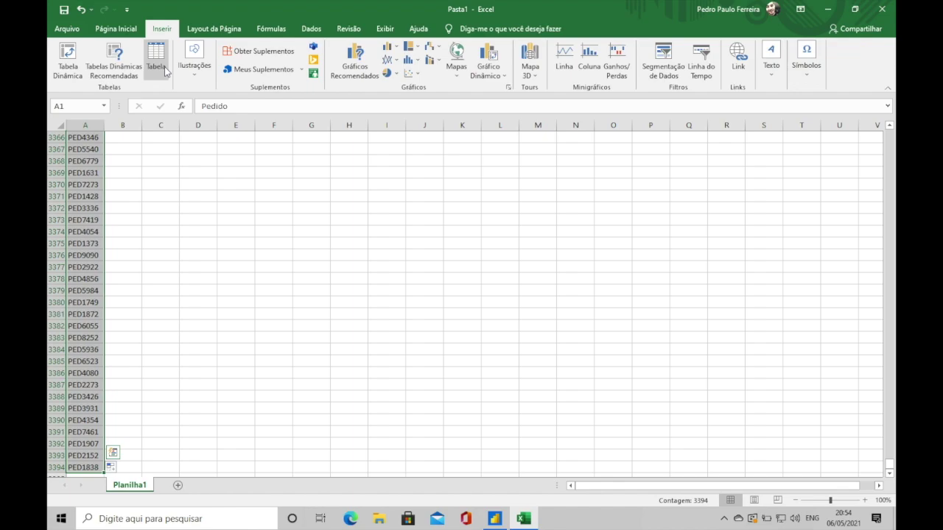
left_click(155, 63)
left_click(449, 254)
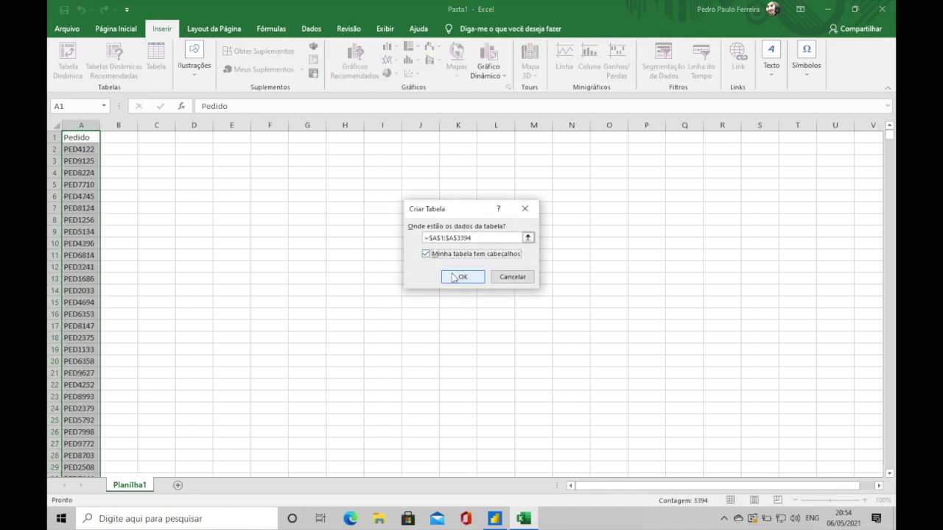
left_click(463, 276)
Step: Add a Valor column to the table, calculated with =ALEATÓRIOENTRE(100;9999)
left_click(130, 139)
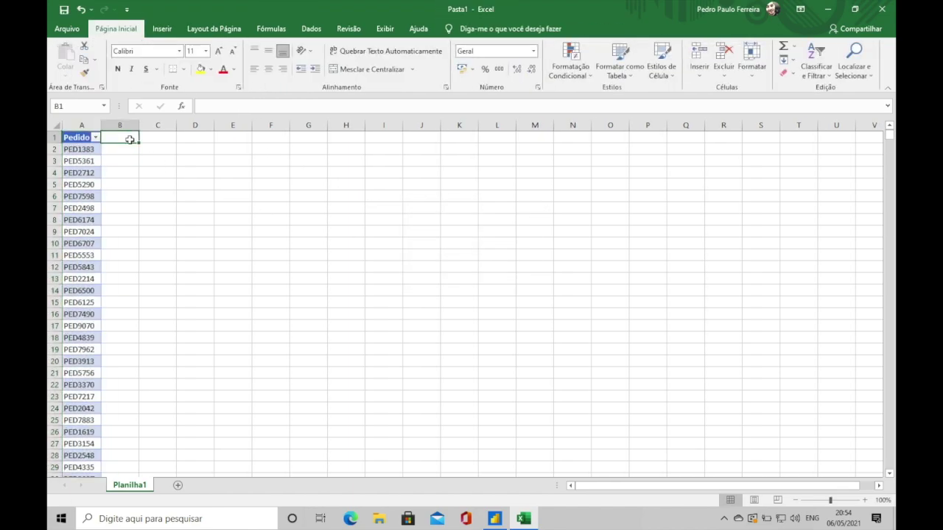
type("Valor")
key("Return")
type("=alea")
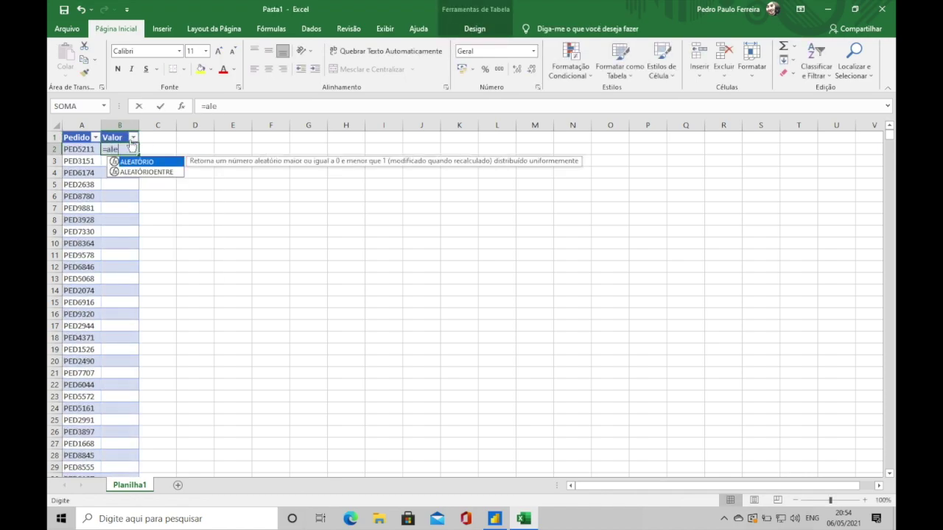
key("Down")
key("Tab")
type("1")
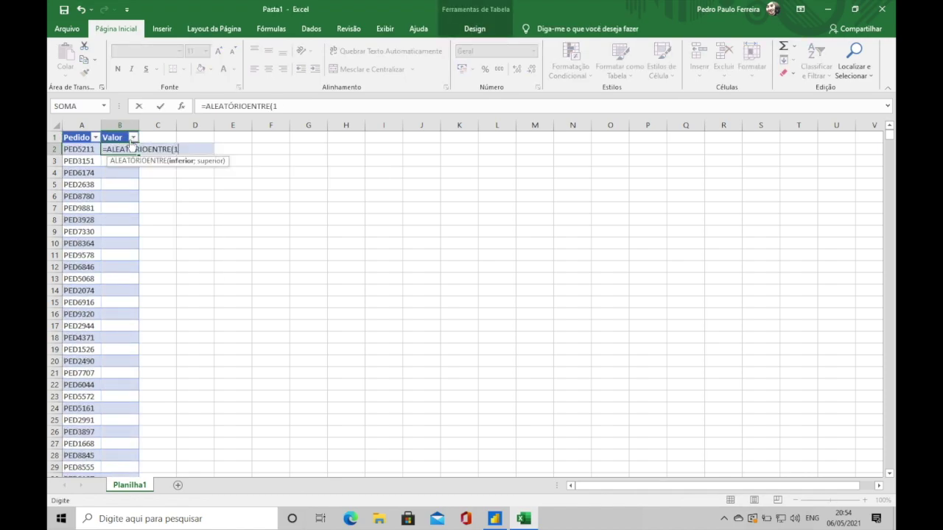
type("00;9999")
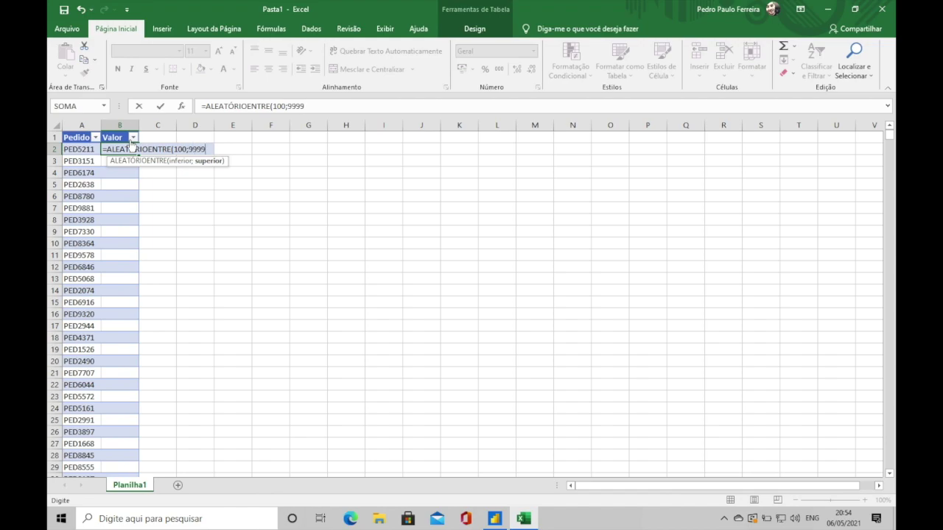
type(")")
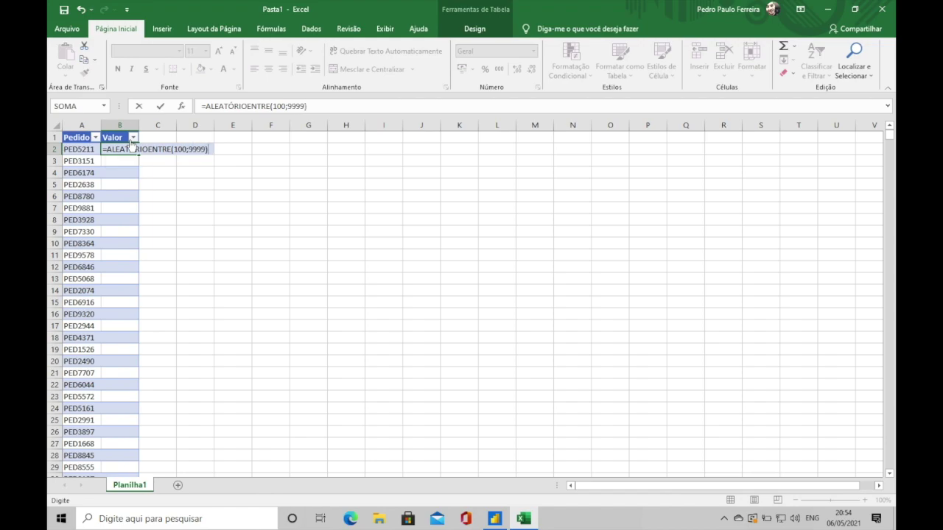
key("Return")
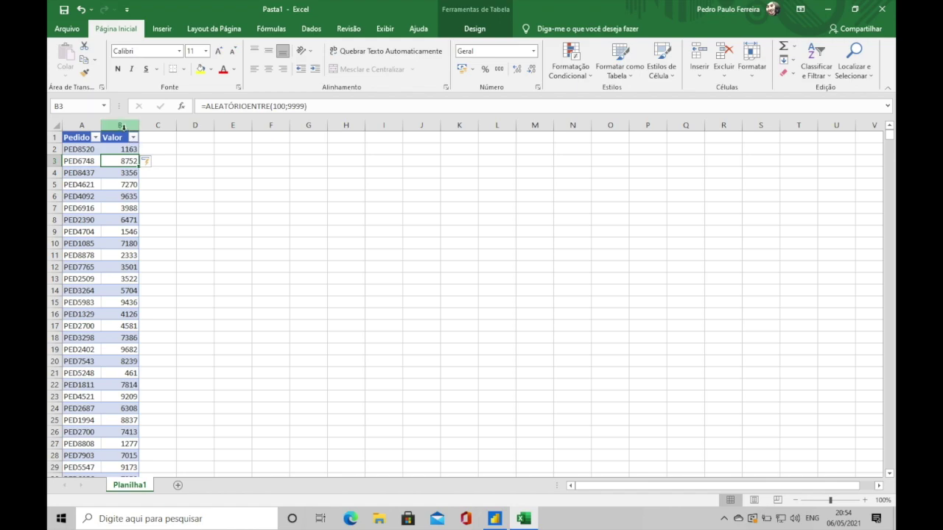
Step: Centre the contents of the Valor column and add a Status column header in C1
left_click(123, 127)
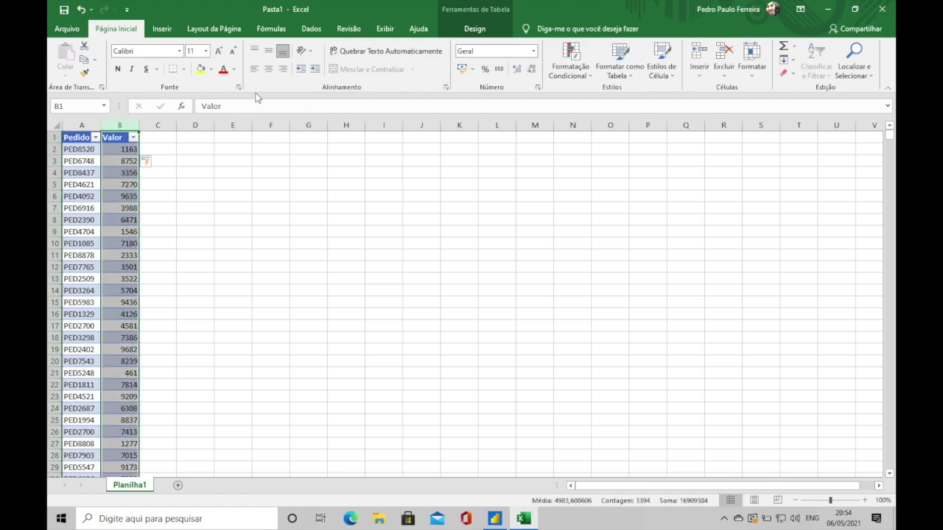
left_click(157, 138)
type("Status")
key("Return")
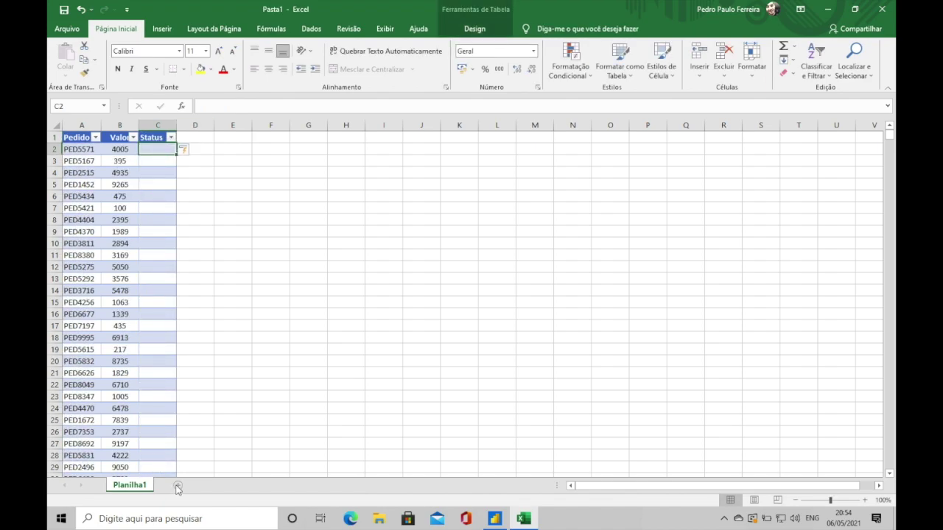
Step: Add a new worksheet and enter the headers ID in A1 and Status in B1
left_click(176, 487)
type("ID")
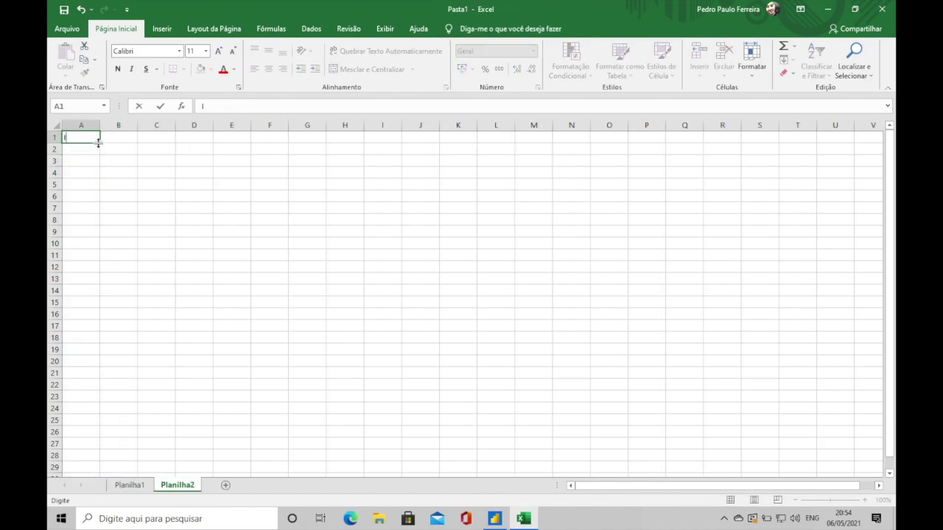
key("Tab")
type("Status")
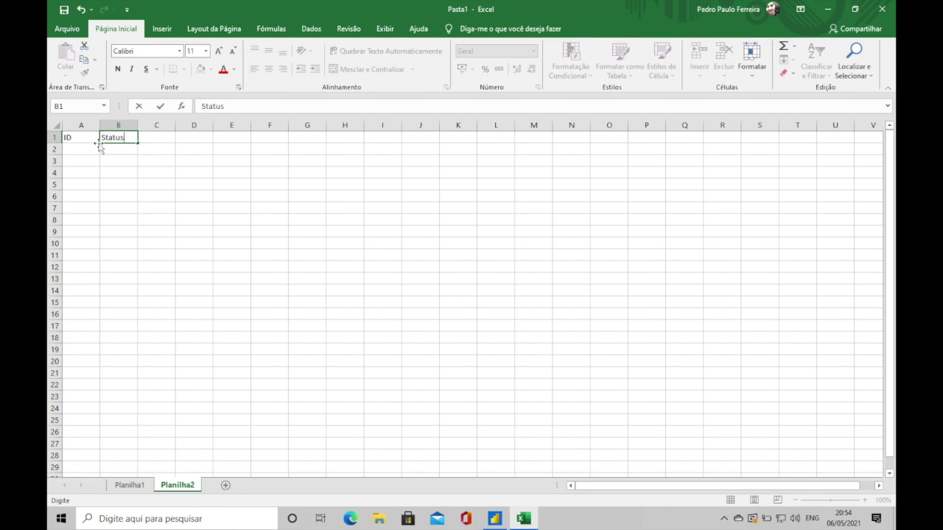
key("Return")
Step: Fill in IDs 1, 2 and 3 with the statuses Cancelado, Concluido and Processando
type("1")
key("Return")
type("2")
key("Return")
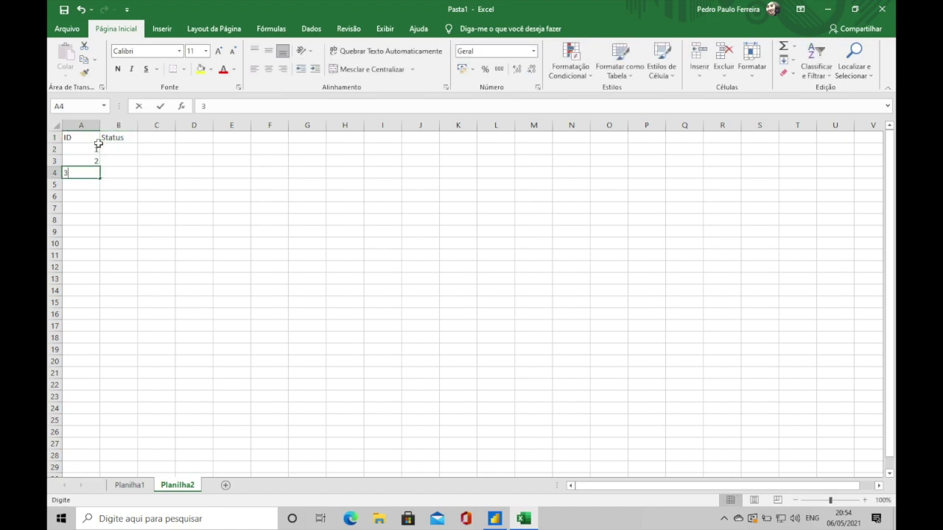
type("3")
left_click(100, 148)
type("Cancelado")
key("Return")
type("Concluido")
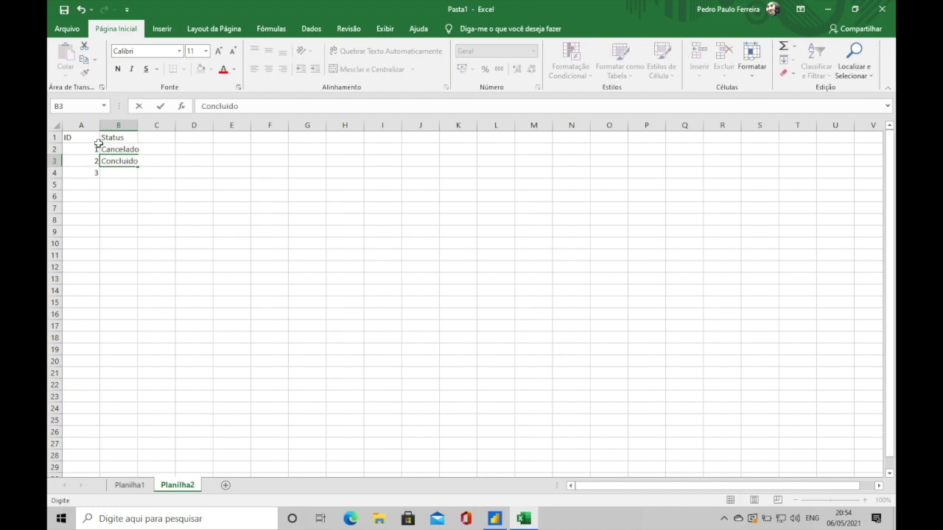
key("Return")
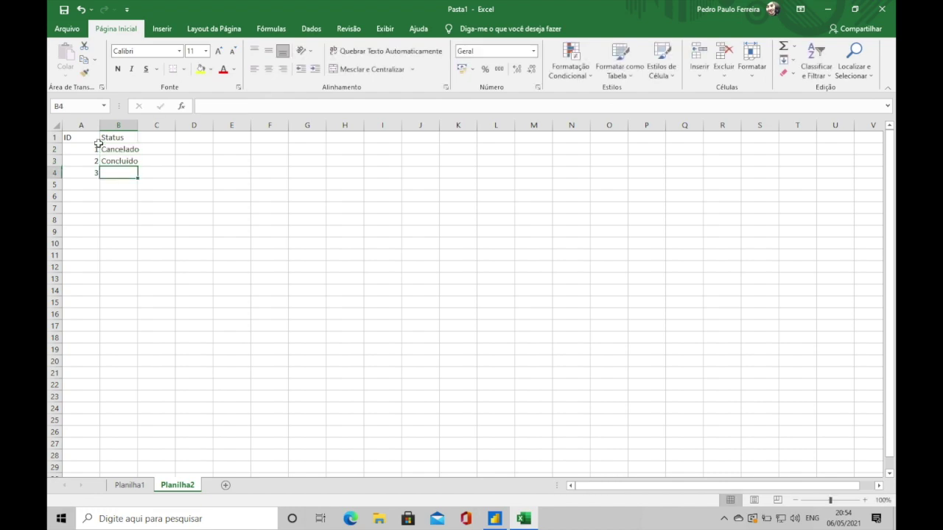
type("Processando")
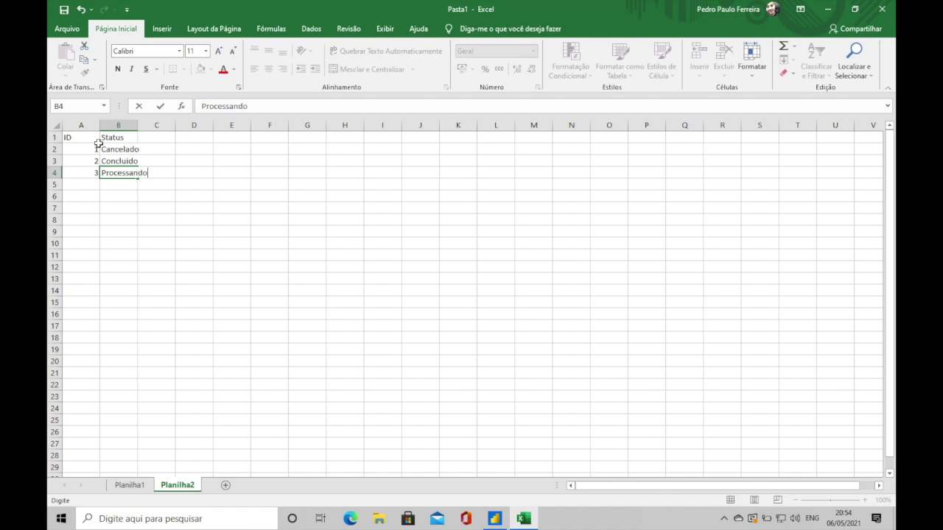
key("Return")
Step: Convert the status list in A1:B4 of Planilha2 into a table with headers
left_click_drag(92, 139, 123, 176)
left_click(162, 28)
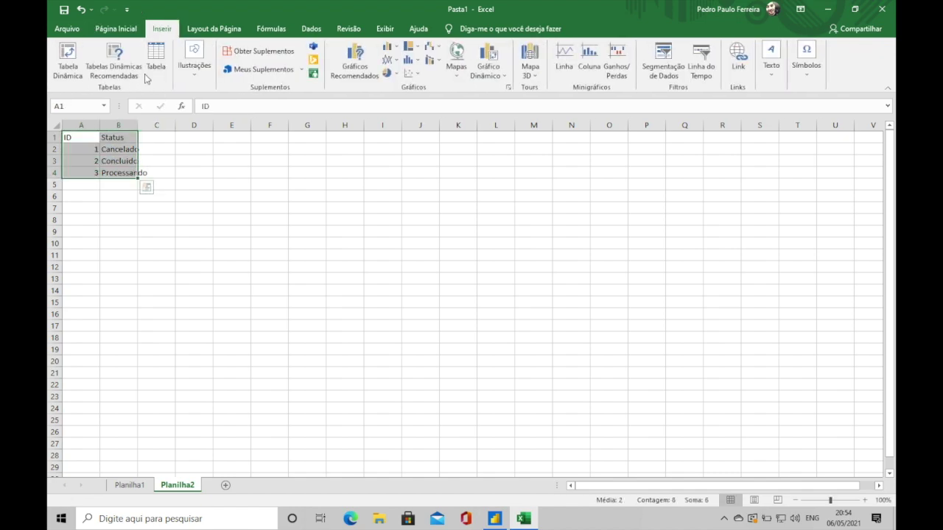
left_click(147, 70)
left_click(450, 277)
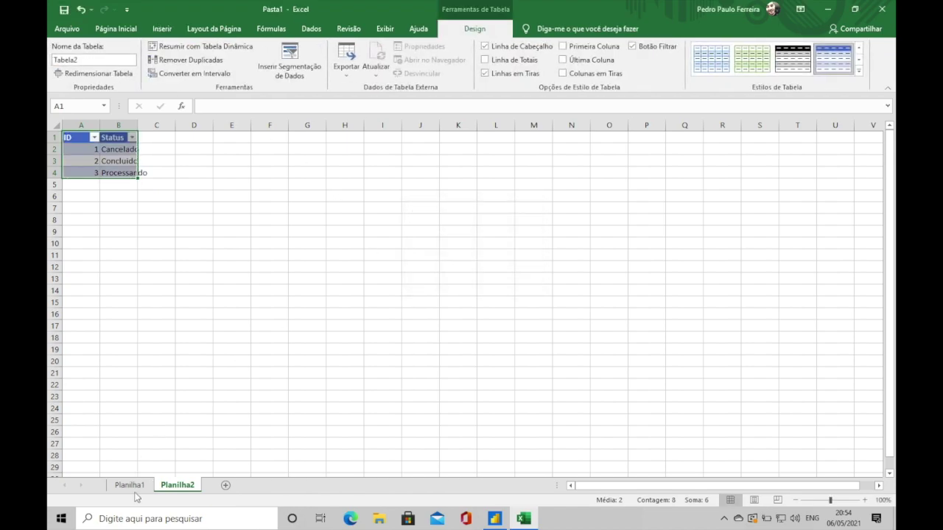
Step: Begin a PROCV formula in C2 of Planilha1 with ALEATÓRIOENTRE(1;3) as the lookup value
left_click(129, 484)
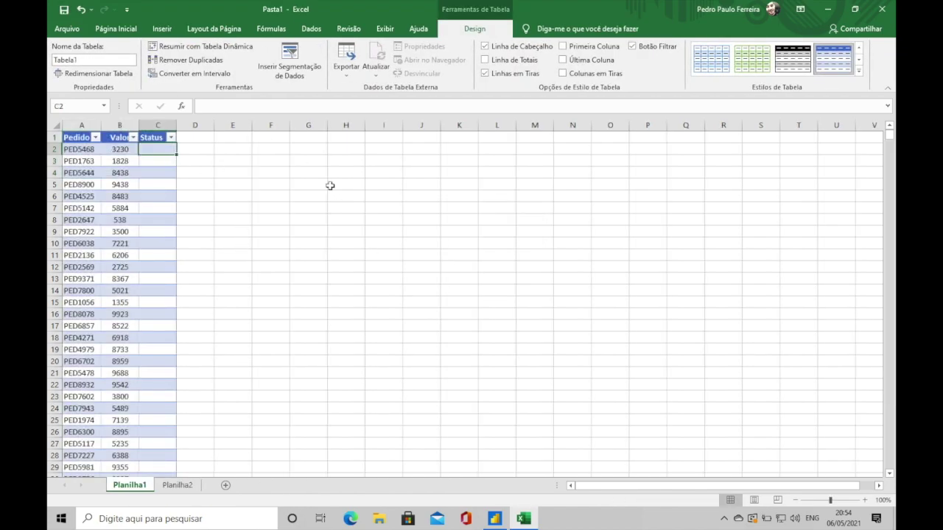
type("=pricv")
key("BackSpace")
key("BackSpace")
type("ocv")
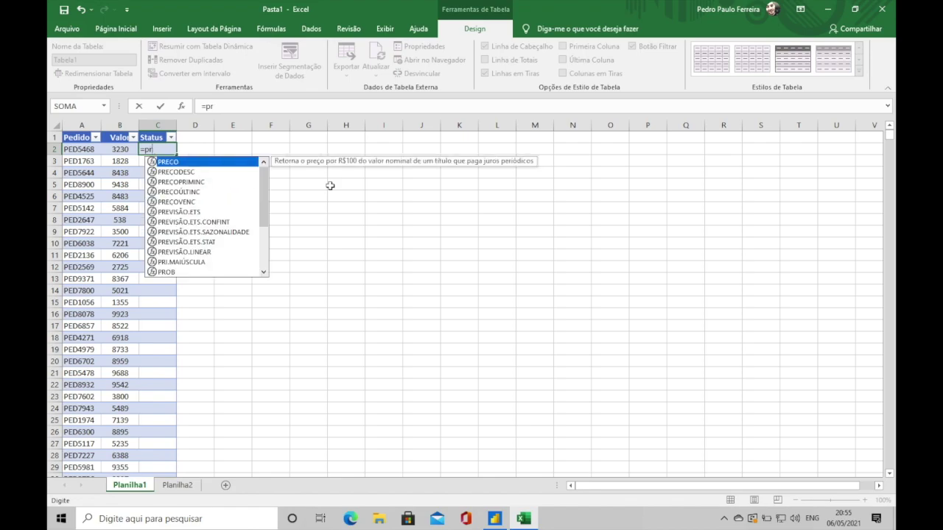
key("Tab")
key("Return")
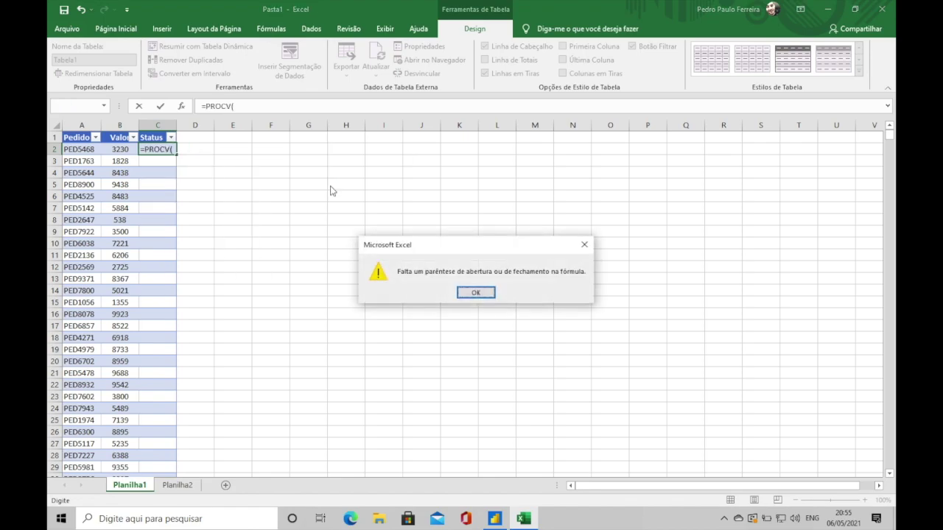
key("Return")
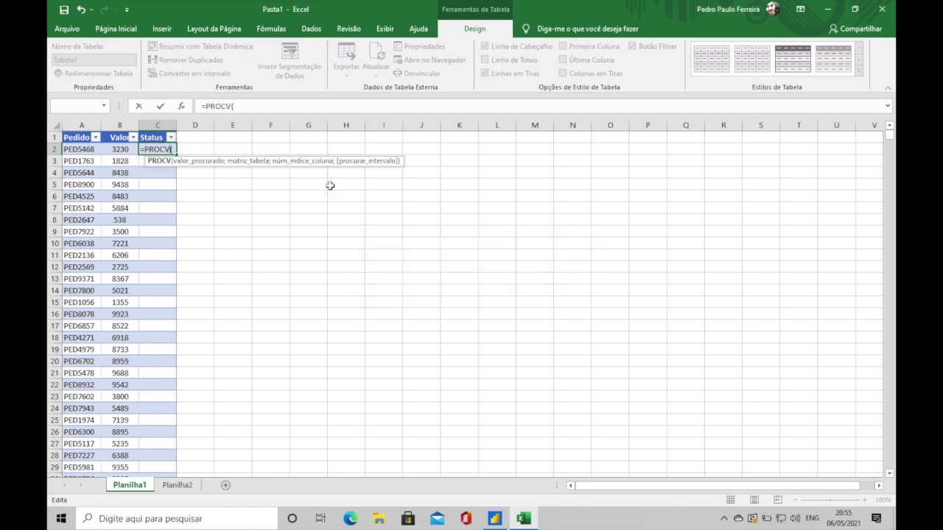
type("ale")
key("Down")
key("Tab")
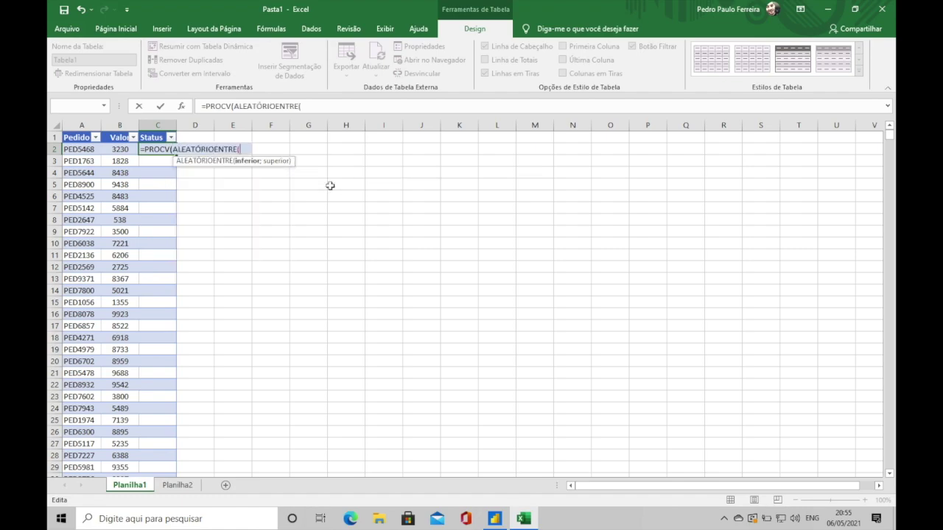
type("1;3")
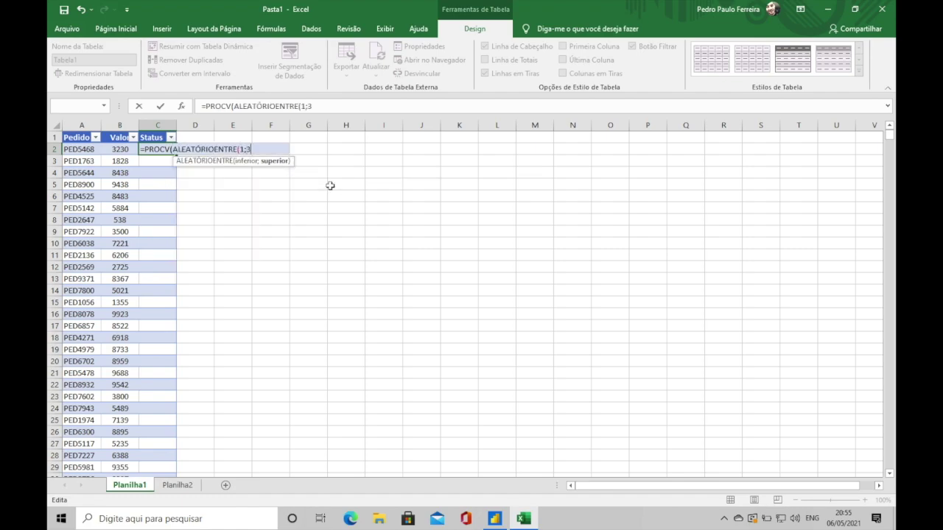
type(");")
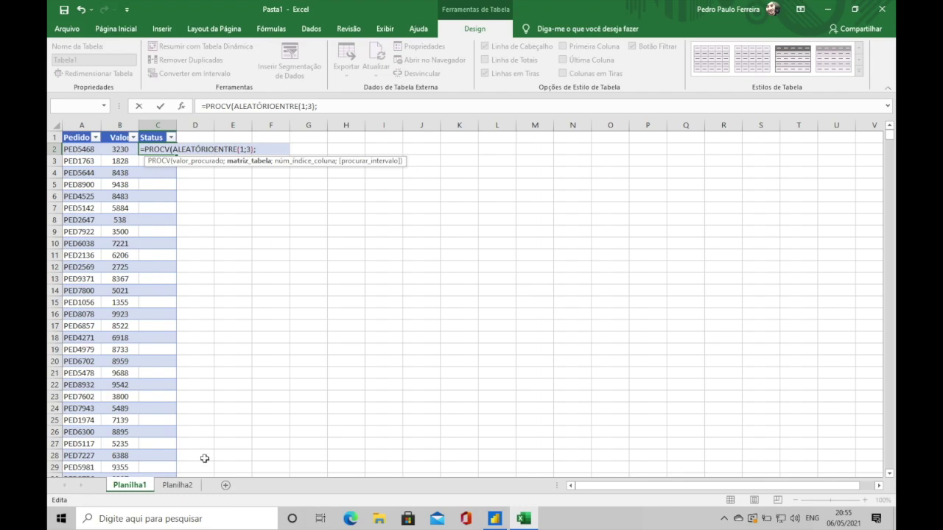
Step: Complete the PROCV formula in C2 with Tabela2 from Planilha2 as the lookup table, column index 2 and exact match 0
left_click(177, 485)
left_click_drag(85, 152, 119, 171)
type(";2;)")
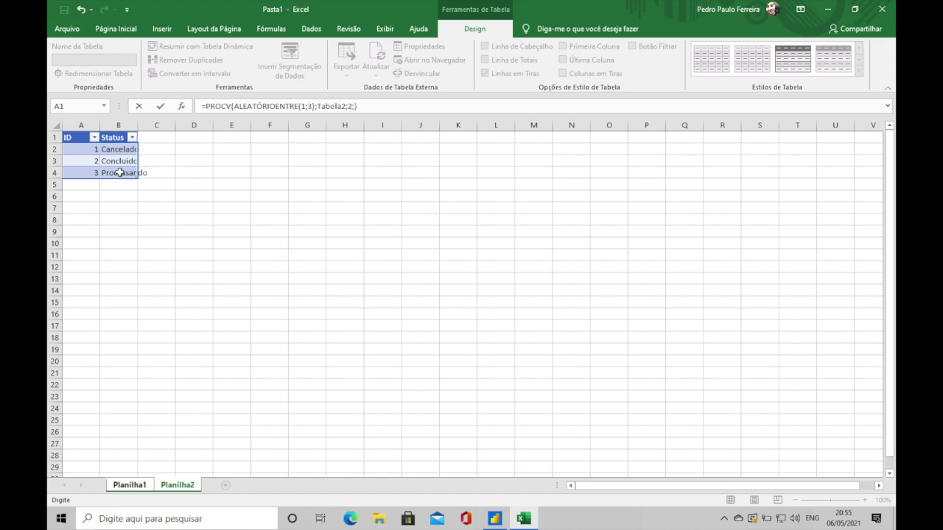
key("BackSpace")
type("0)")
key("Return")
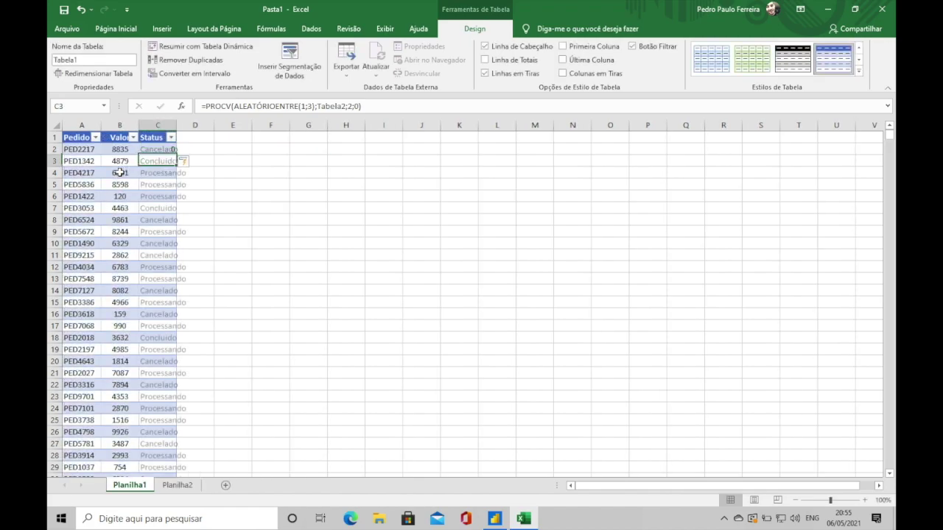
Step: Autofit the width of the Status column and review the status values offered in its filter
double_click(178, 127)
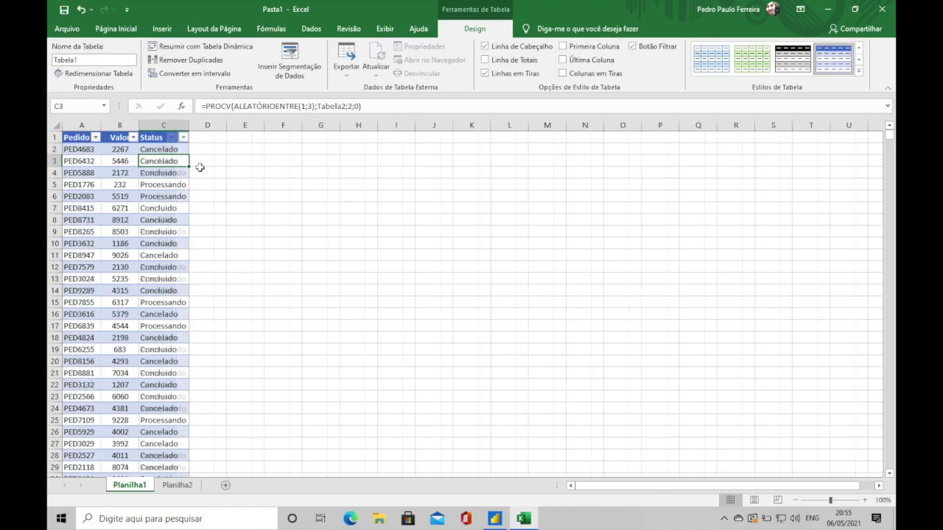
left_click(182, 138)
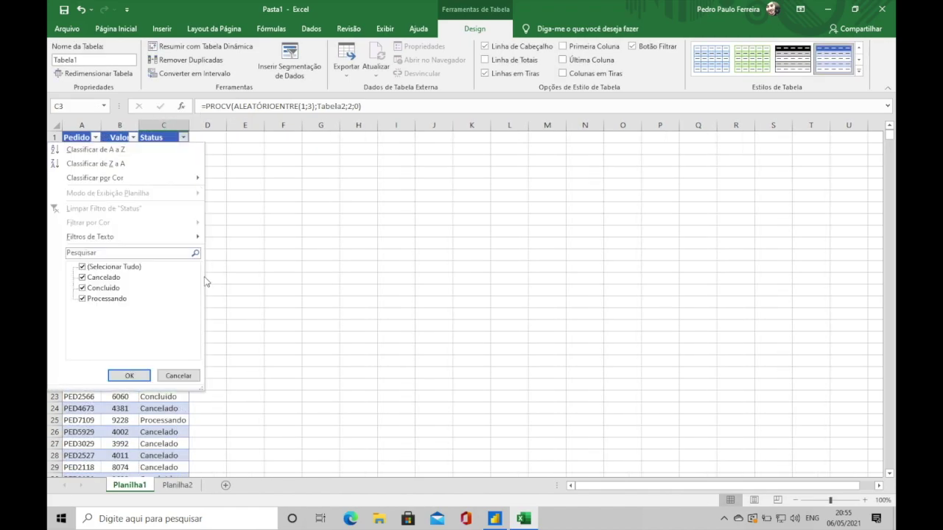
left_click(184, 377)
Step: Copy all Pedido, Valor and Status data rows and paste them in place as values to replace the formulas
left_click(88, 149)
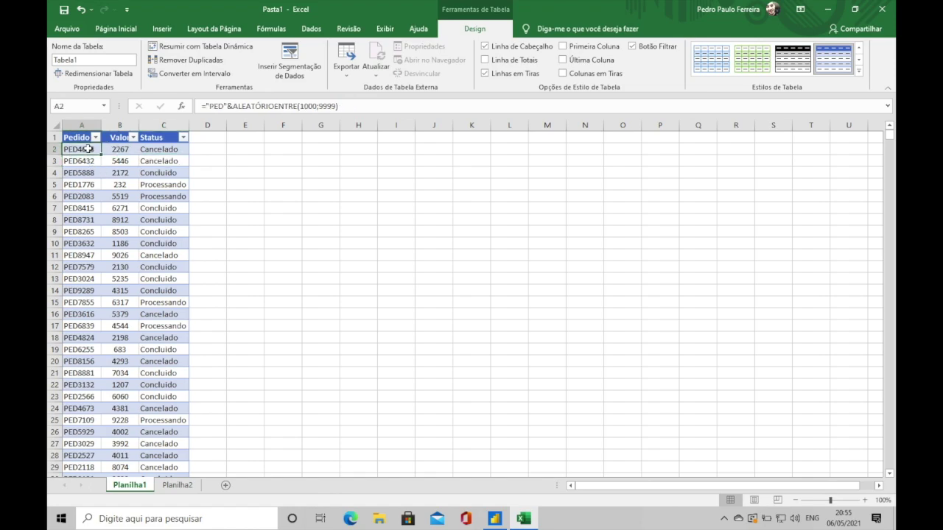
key("ctrl+shift+Right")
key("ctrl+shift+Down")
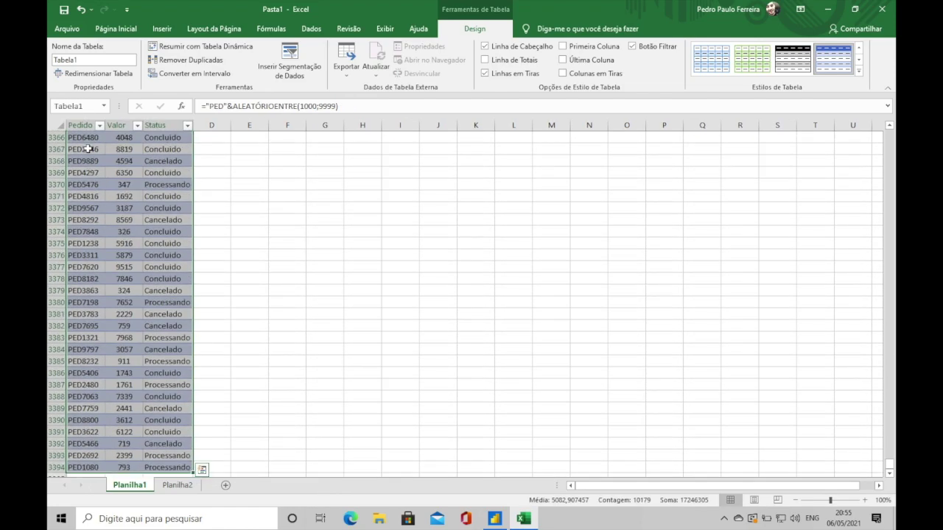
key("ctrl+c")
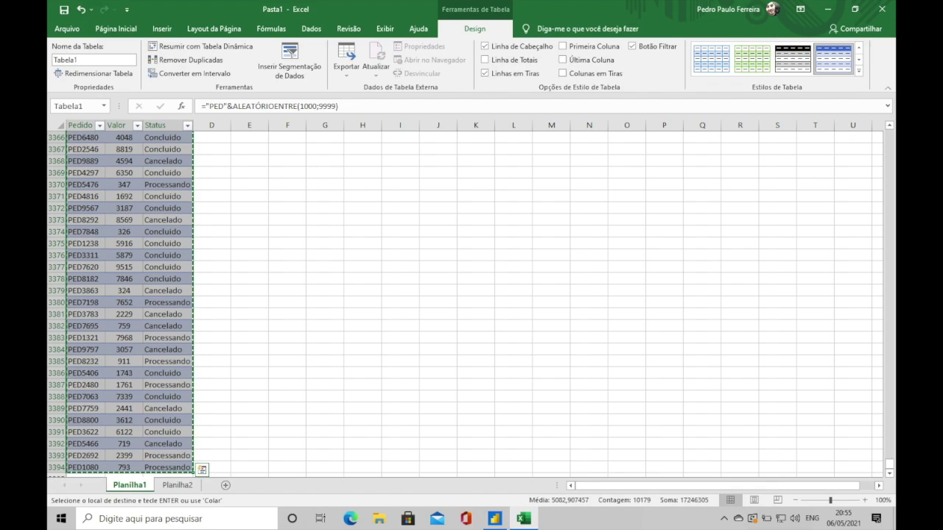
left_click_drag(889, 466, 886, 135)
right_click(81, 150)
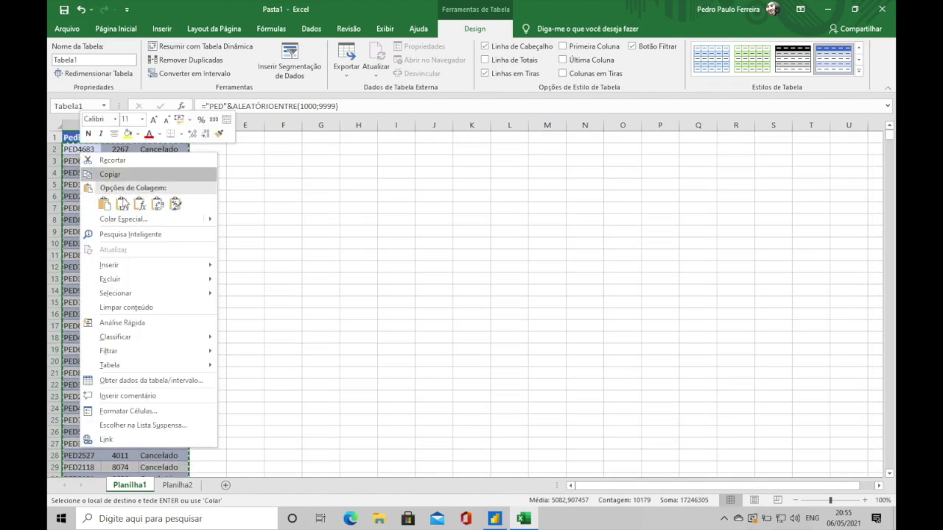
left_click(123, 205)
left_click(274, 216)
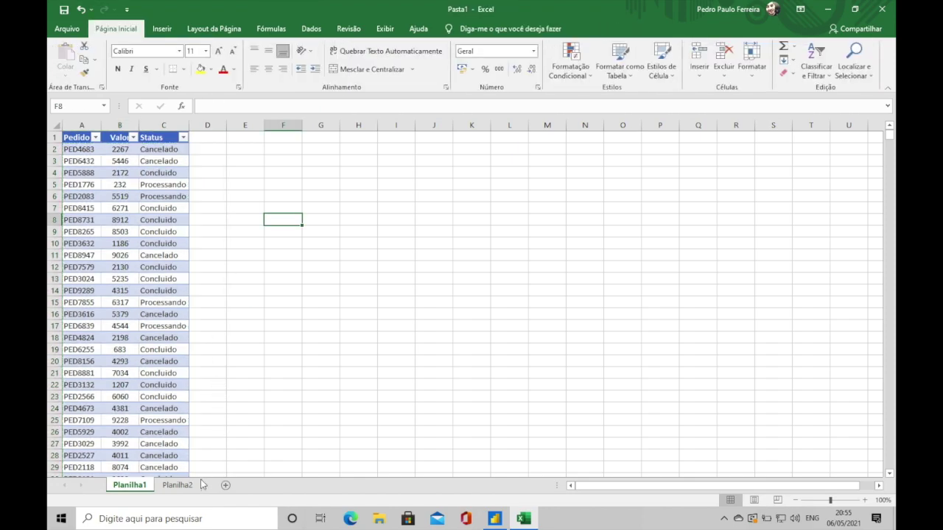
Step: Delete the Planilha2 worksheet and confirm the deletion
right_click(178, 492)
left_click(194, 362)
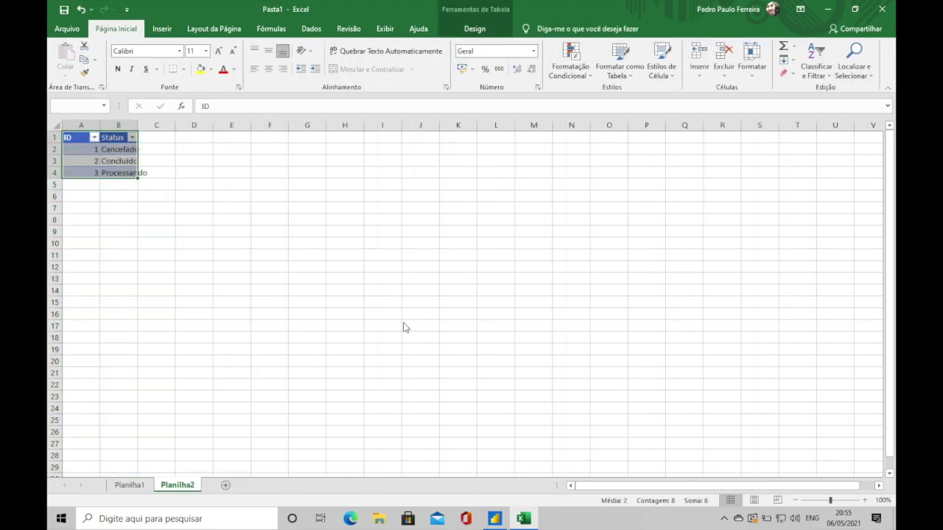
key("Return")
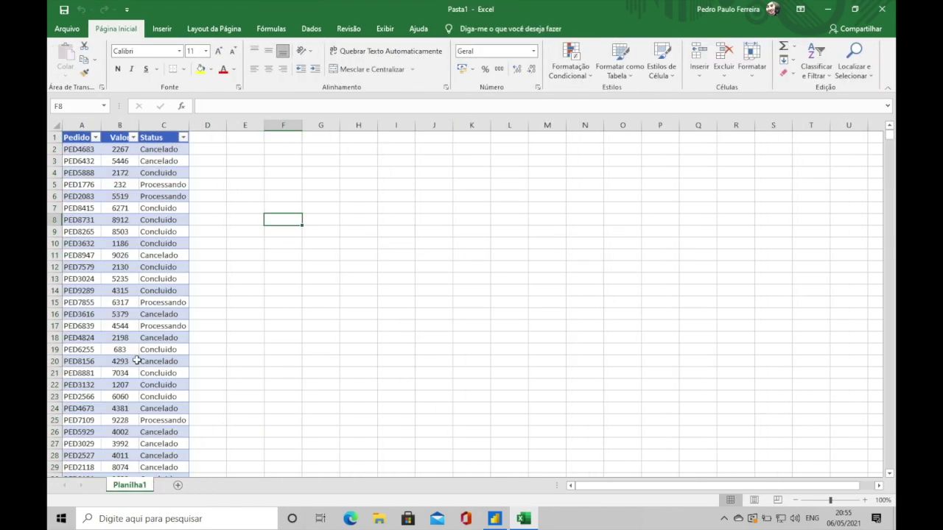
Step: Rename the Planilha1 worksheet as fBase
double_click(129, 485)
type("fBas")
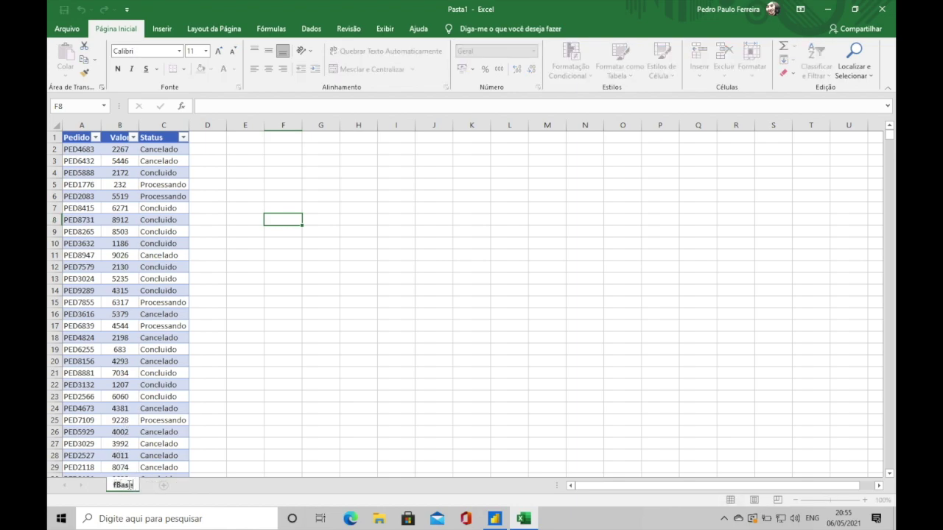
type("e")
key("Return")
Step: Rename the orders table Tabela1 as fBase
left_click(144, 293)
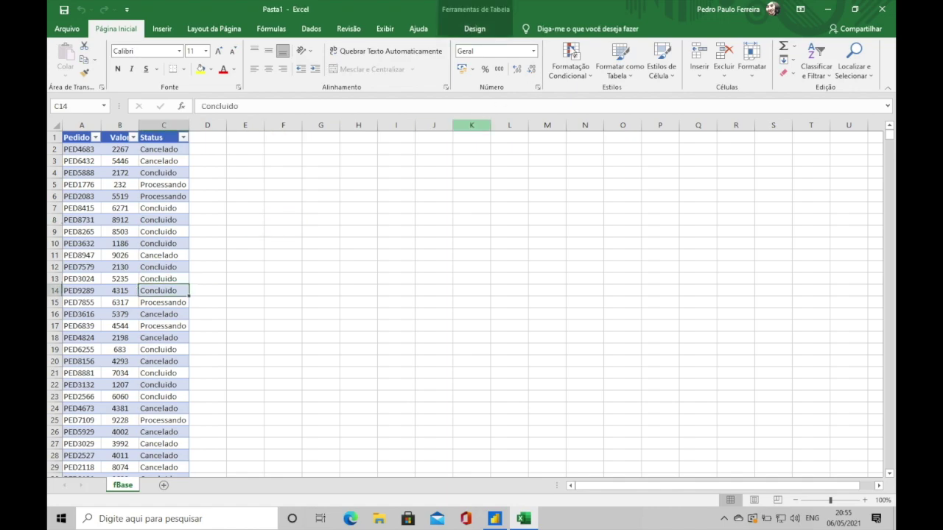
left_click(475, 29)
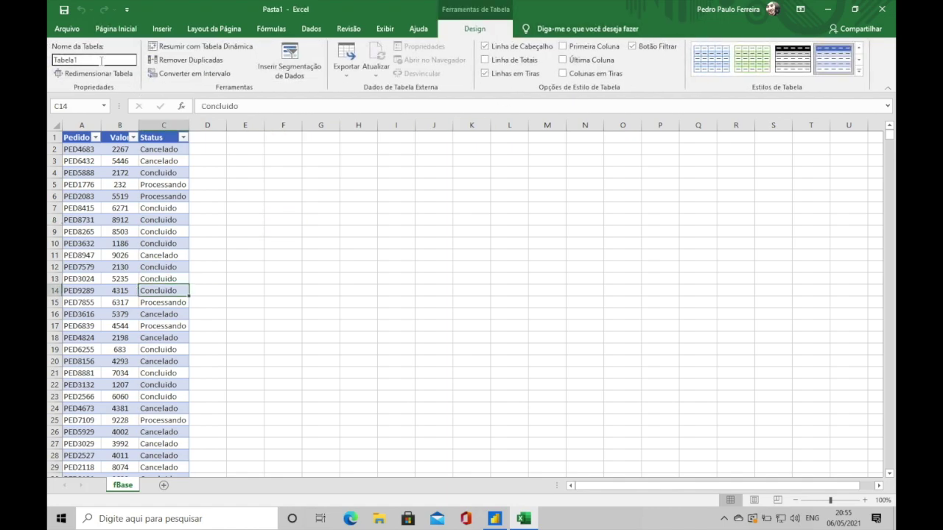
type("fBase")
key("BackSpace")
key("BackSpace")
key("BackSpace")
key("BackSpace")
key("BackSpace")
key("BackSpace")
key("BackSpace")
key("Return")
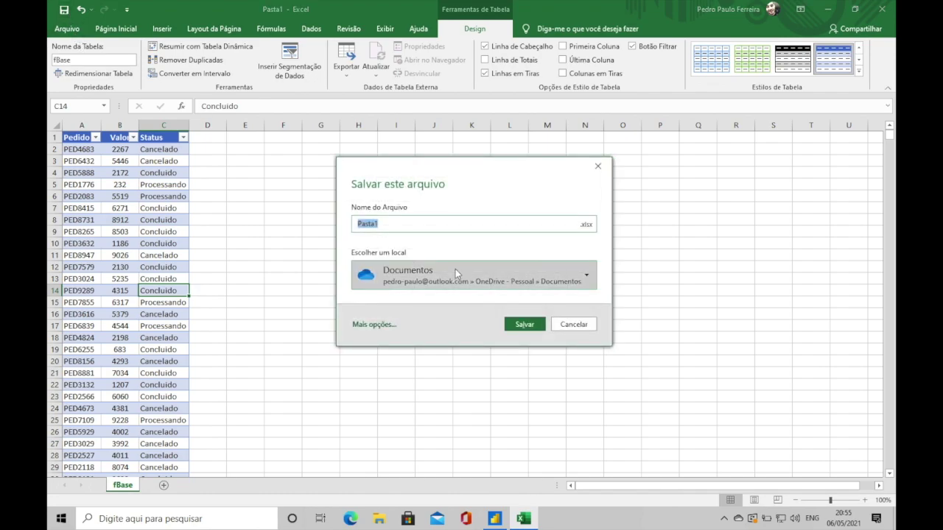
Step: Choose the YOUTUBE folder on OneDrive as the location for saving the workbook
left_click(447, 286)
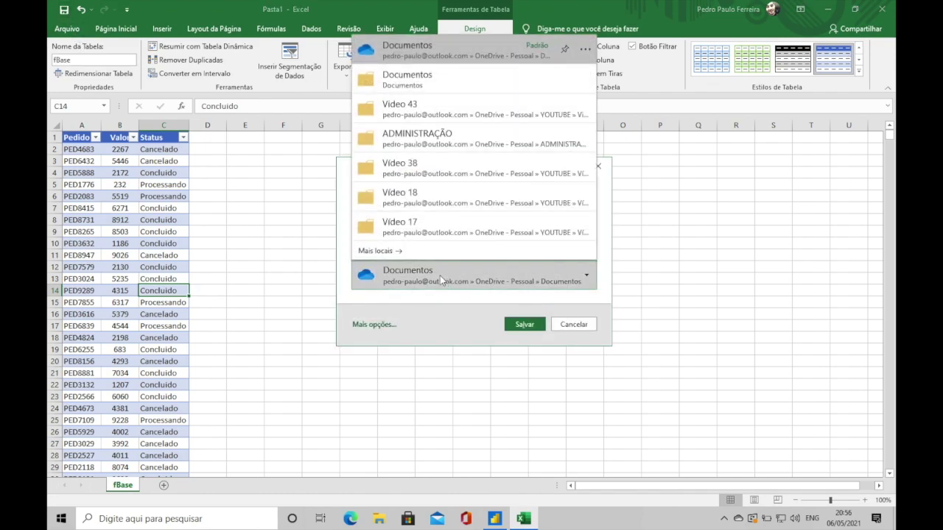
left_click(402, 252)
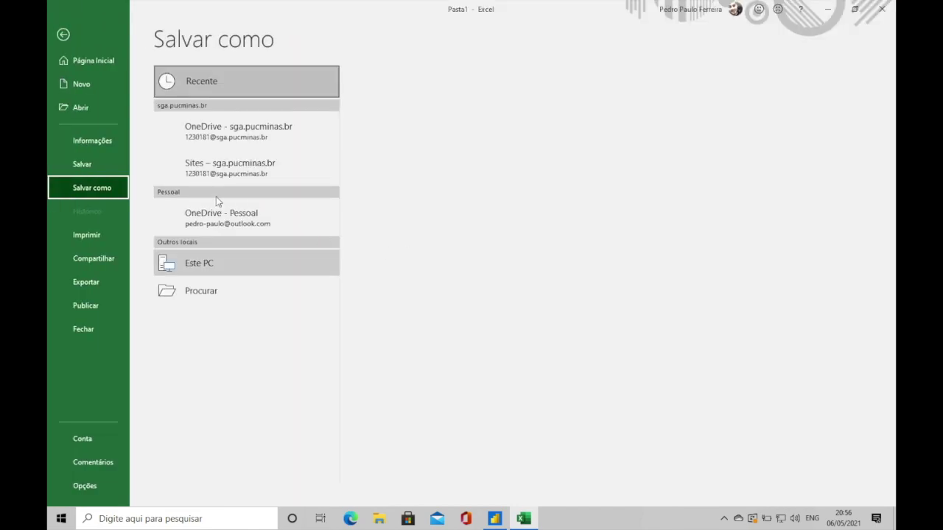
left_click(221, 271)
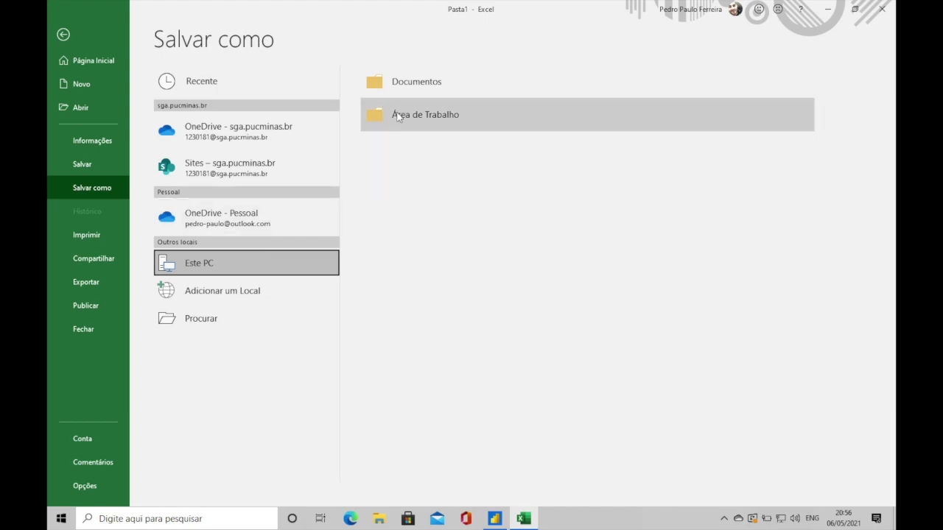
left_click(210, 318)
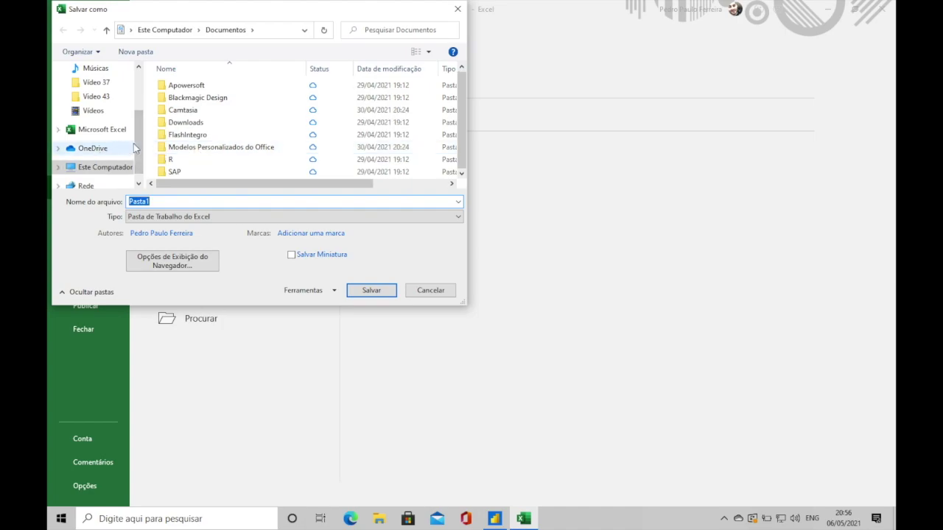
scroll(135, 148, "up", 3)
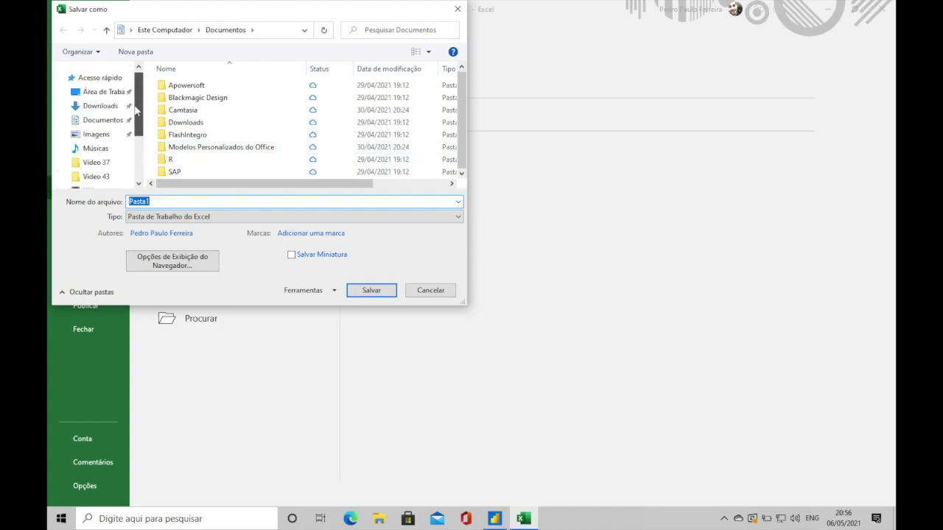
scroll(132, 155, "down", 3)
left_click(88, 134)
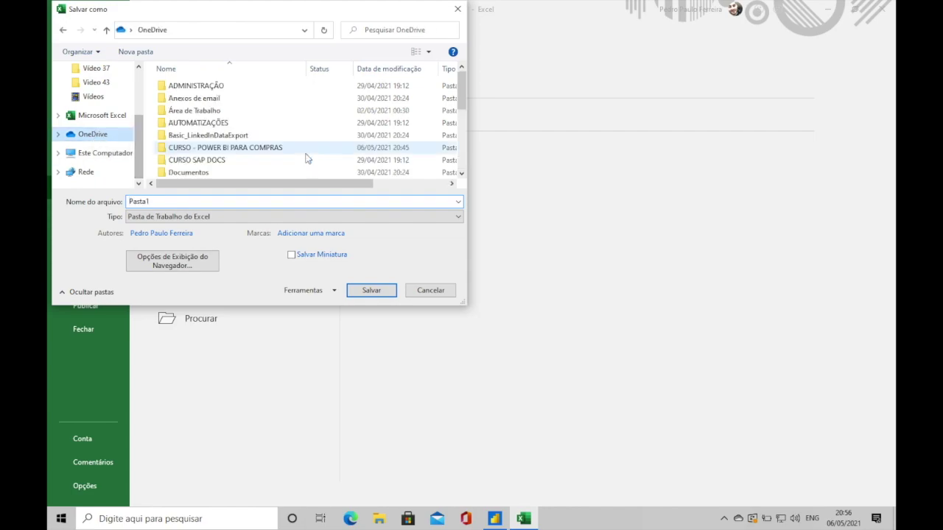
left_click_drag(461, 101, 461, 158)
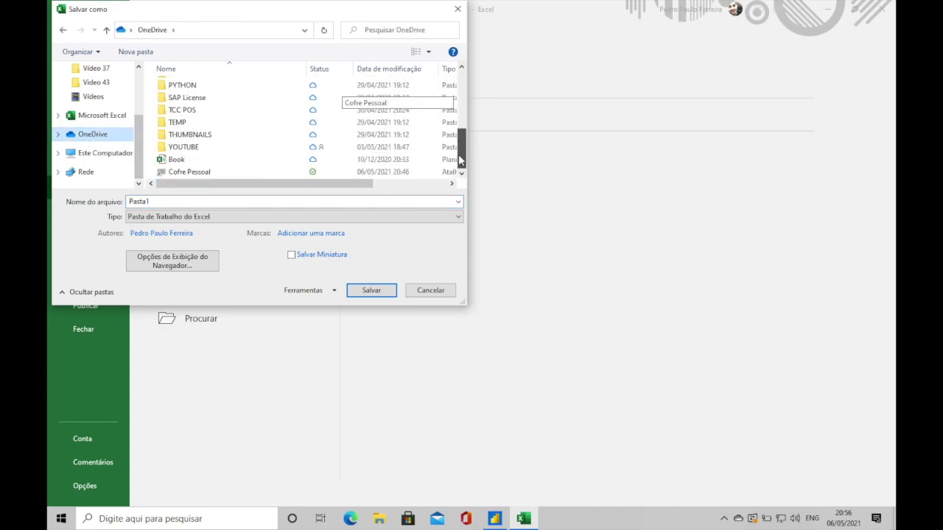
left_click(218, 148)
double_click(218, 148)
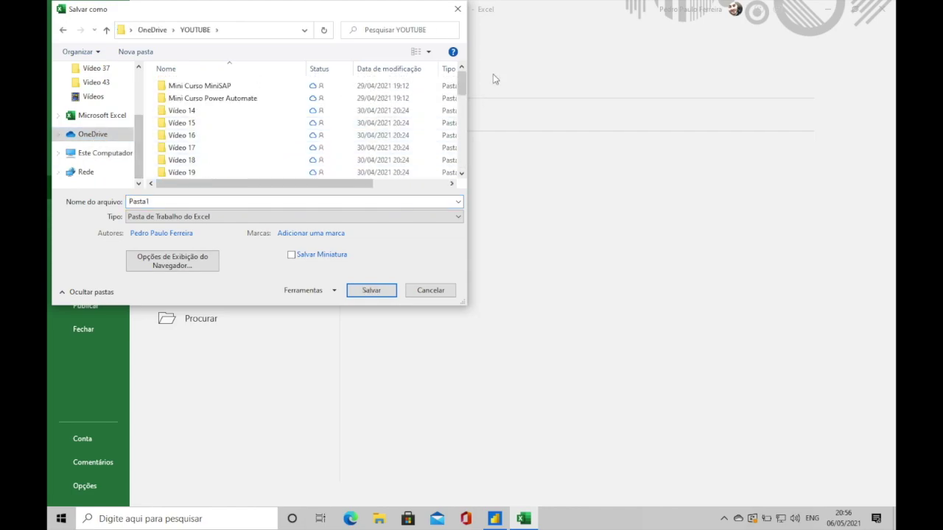
left_click_drag(464, 81, 464, 157)
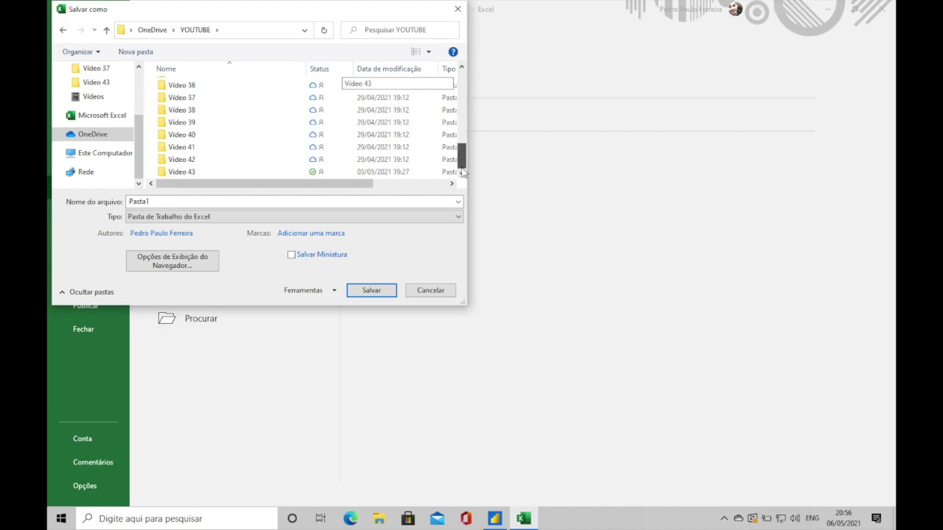
Step: Create a new folder named Video 44 inside the YOUTUBE folder
left_click(143, 57)
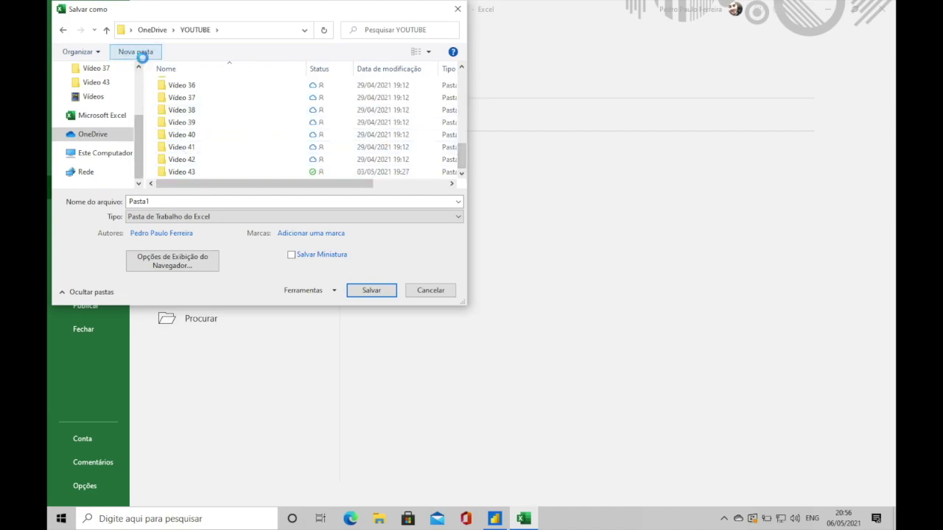
type("Vi")
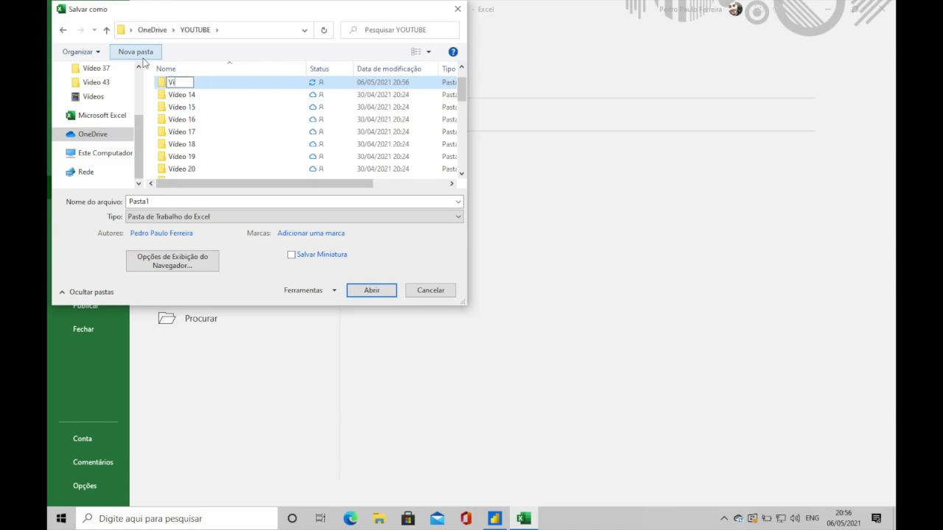
type("deo 44")
key("Return")
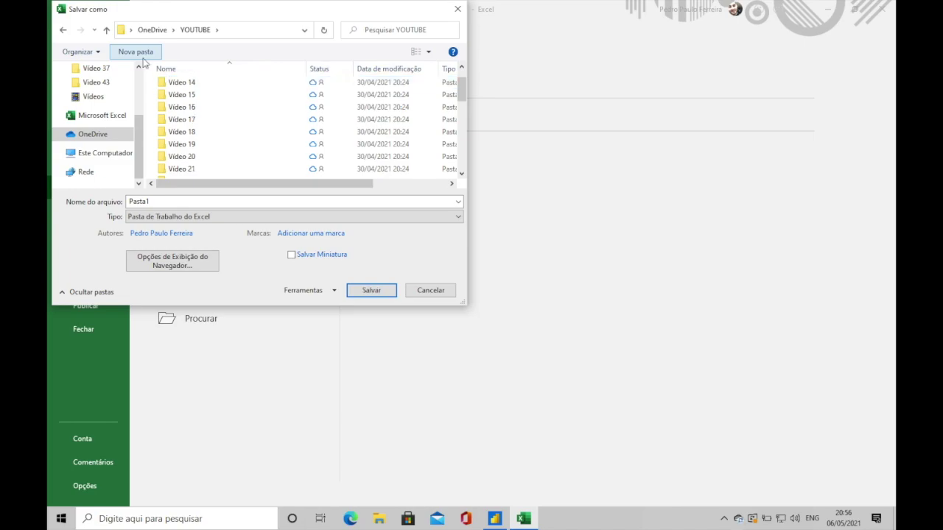
Step: Save the workbook as Base Pedidos in the Video 44 folder and close it
left_click_drag(464, 140, 465, 174)
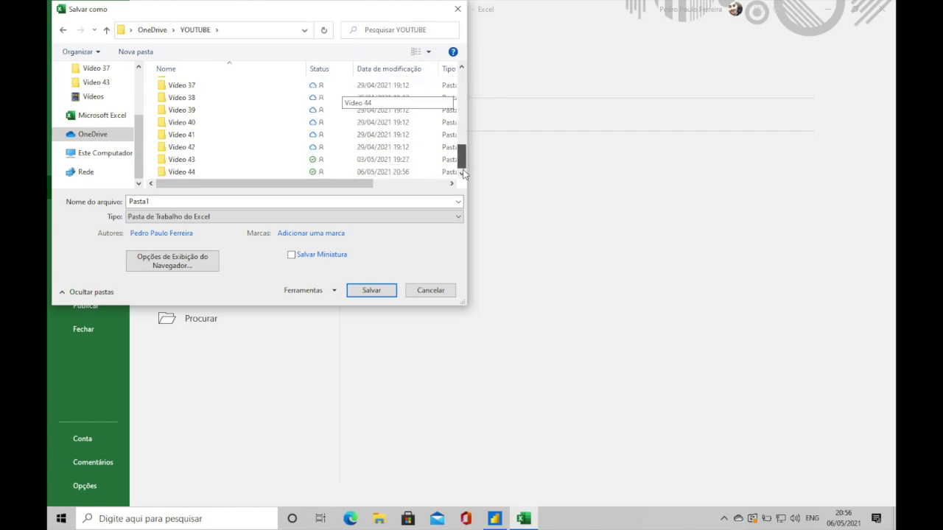
double_click(252, 173)
left_click(249, 201)
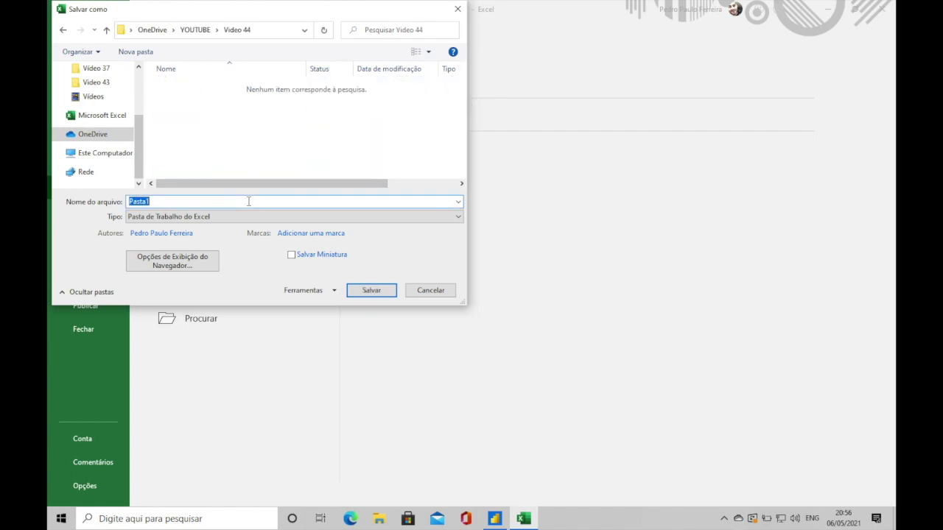
type("Base Pedidos")
key("ctrl+a")
key("Return")
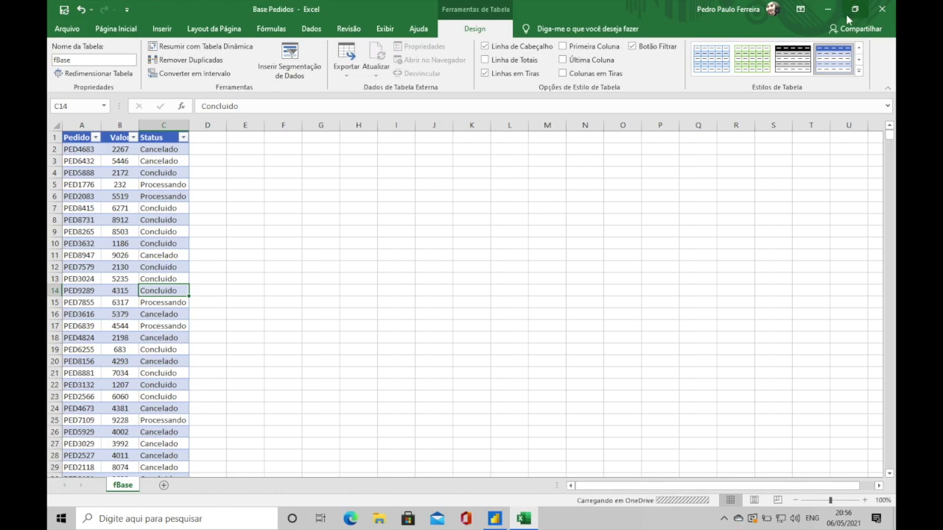
left_click(881, 12)
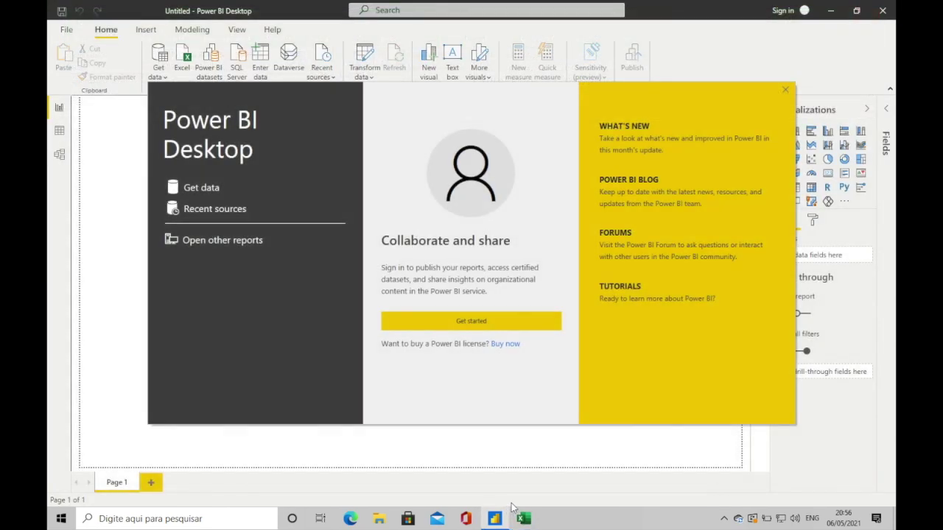
Step: Import the fBase1 table from the Base Pedidos workbook in the Video 44 folder and load it into the model
left_click(196, 188)
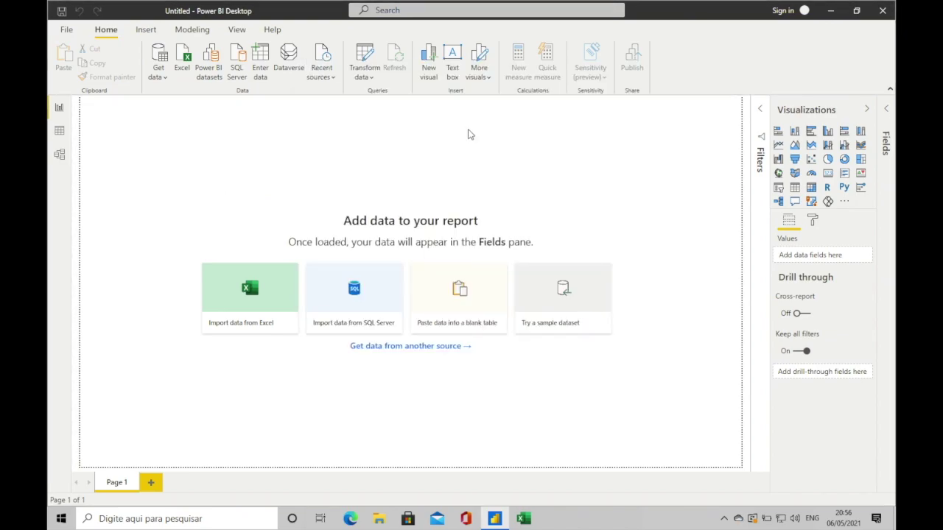
left_click(199, 29)
scroll(255, 152, "down", 1)
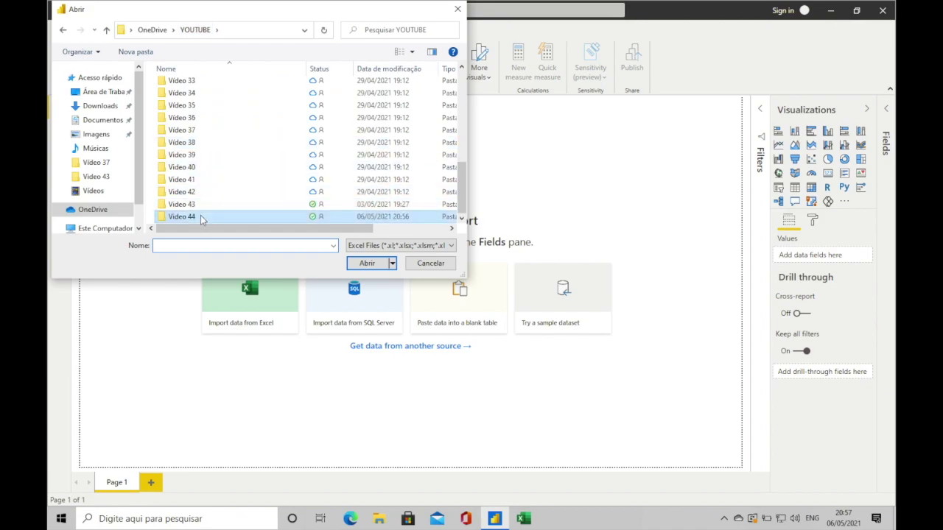
double_click(200, 215)
double_click(190, 87)
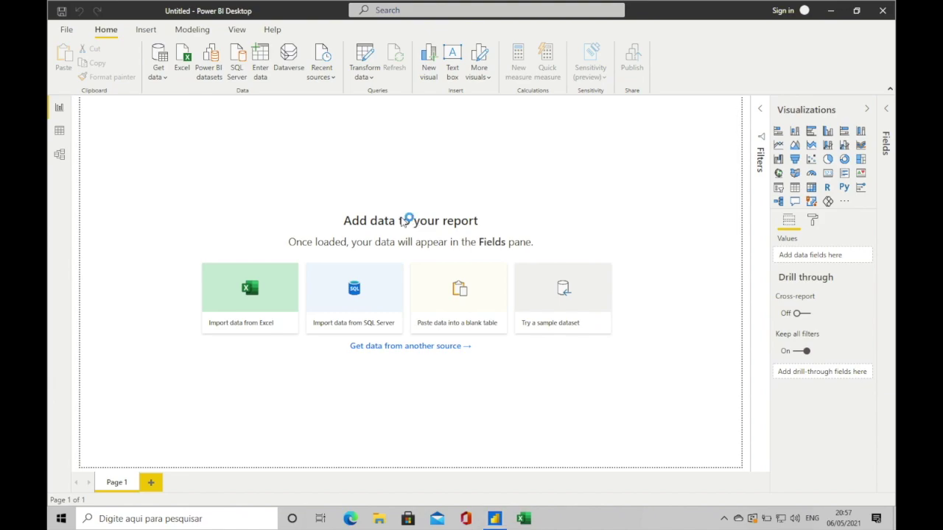
left_click(248, 145)
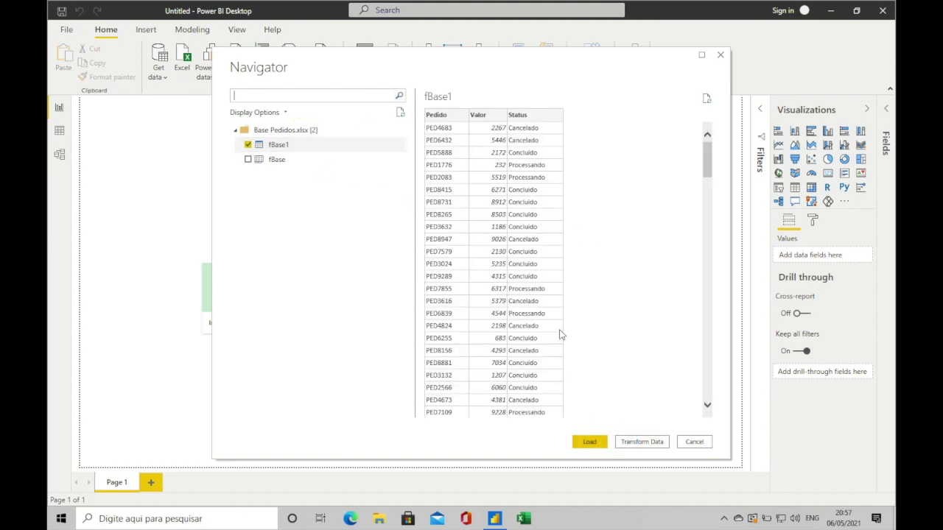
left_click(591, 443)
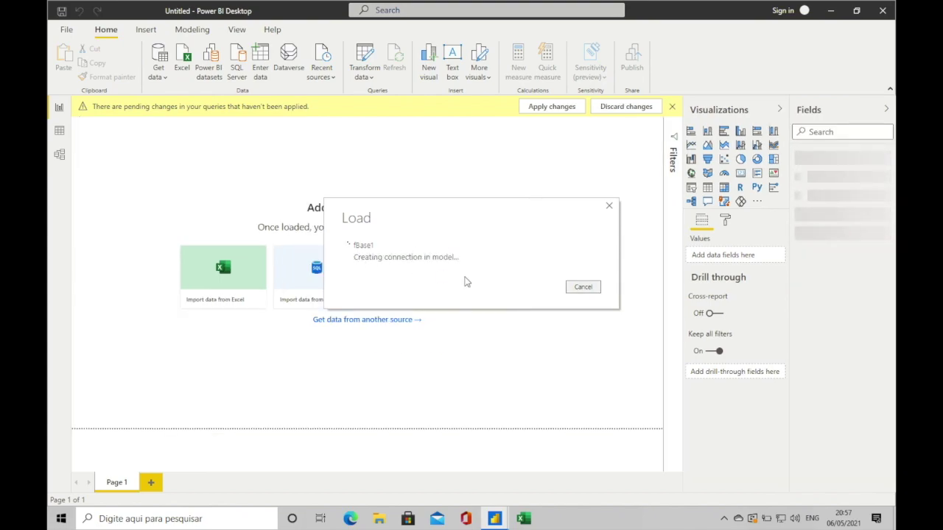
Step: Examine the rows of the fBase1 table in the data view and the distinct values of its Status column
left_click(59, 131)
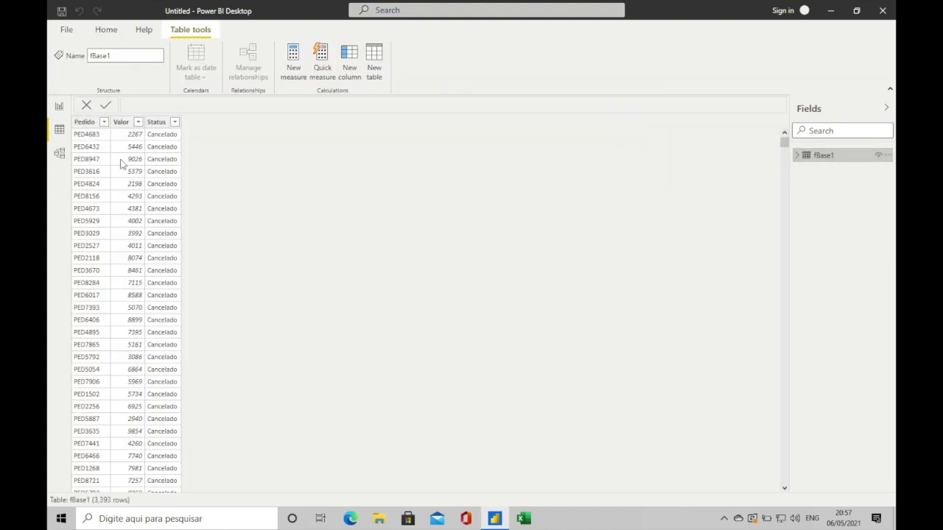
scroll(84, 162, "down", 4)
scroll(84, 161, "down", 2)
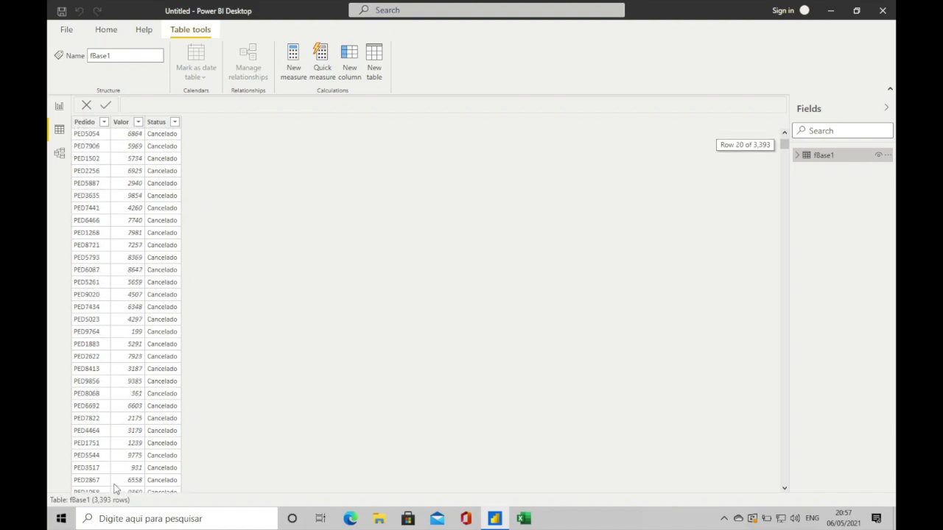
scroll(156, 277, "down", 20)
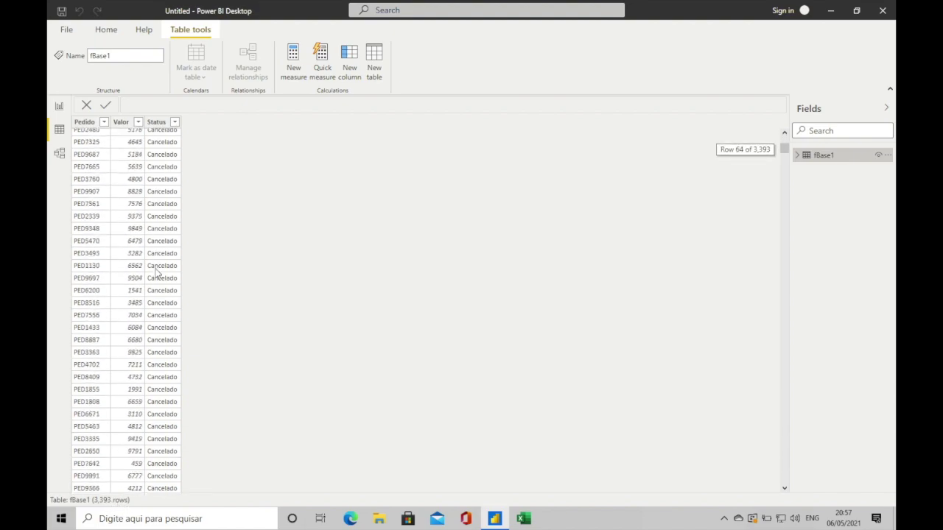
left_click(174, 122)
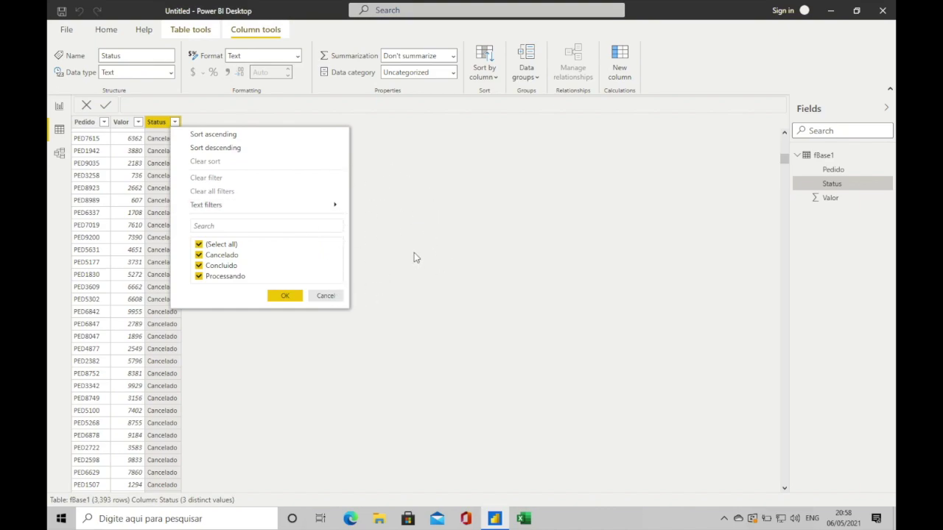
left_click(326, 296)
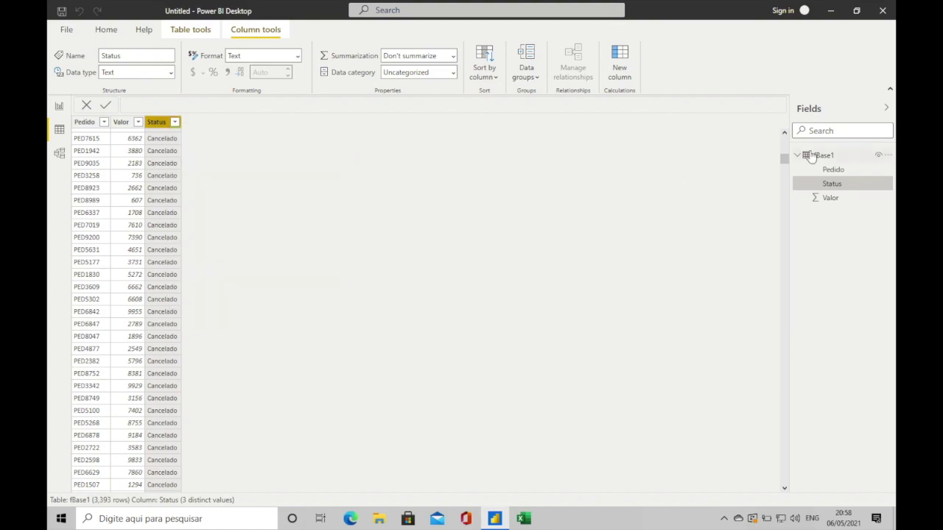
Step: Start a new measure CalculateSemFilter in fBase1 with CALCULATE and SUM(fBase1[Valor]) as its expression
right_click(820, 160)
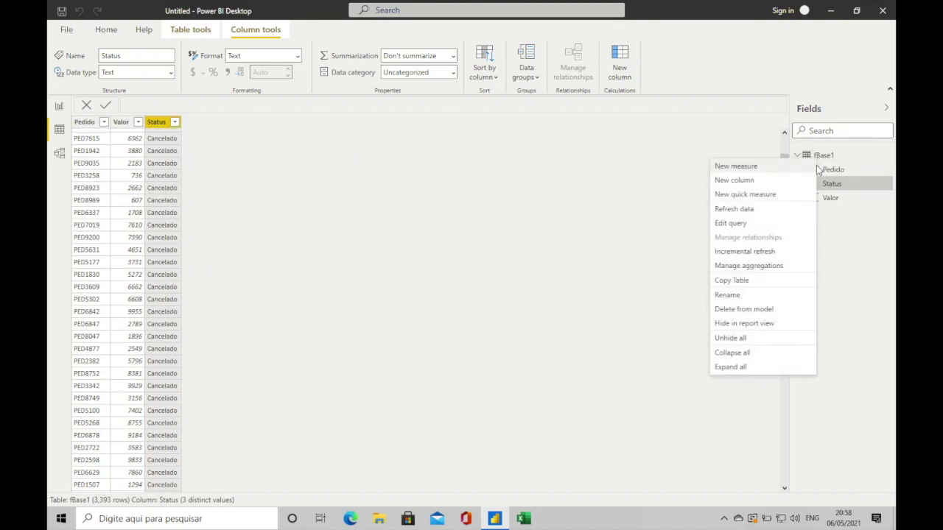
left_click(773, 170)
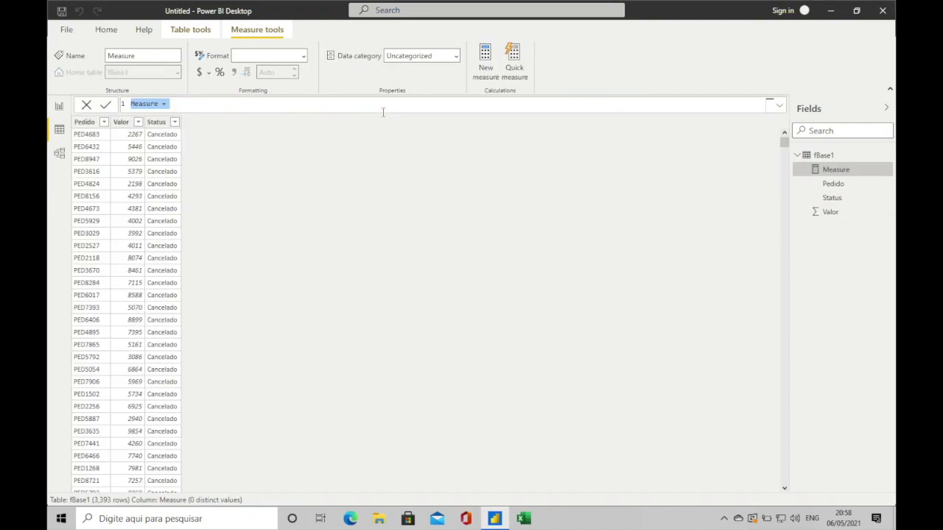
type("CalculateSemFilte")
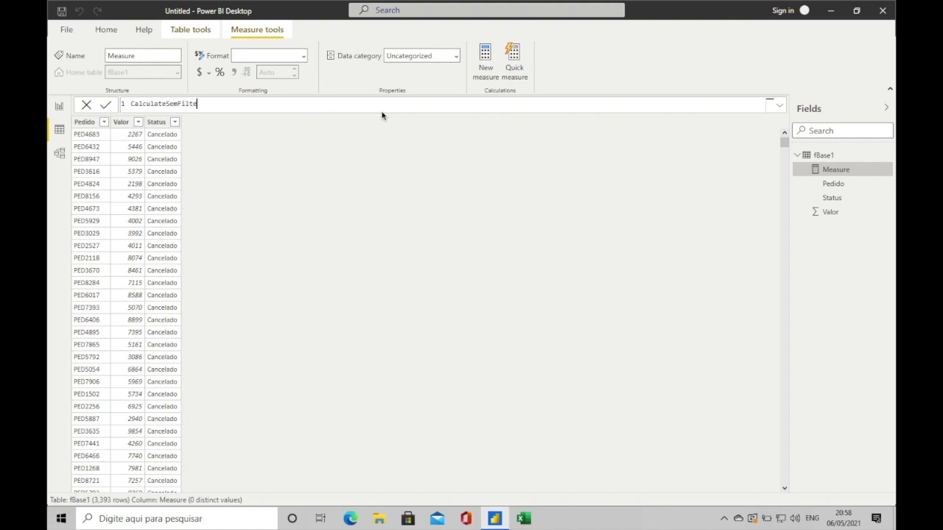
type("r = cal")
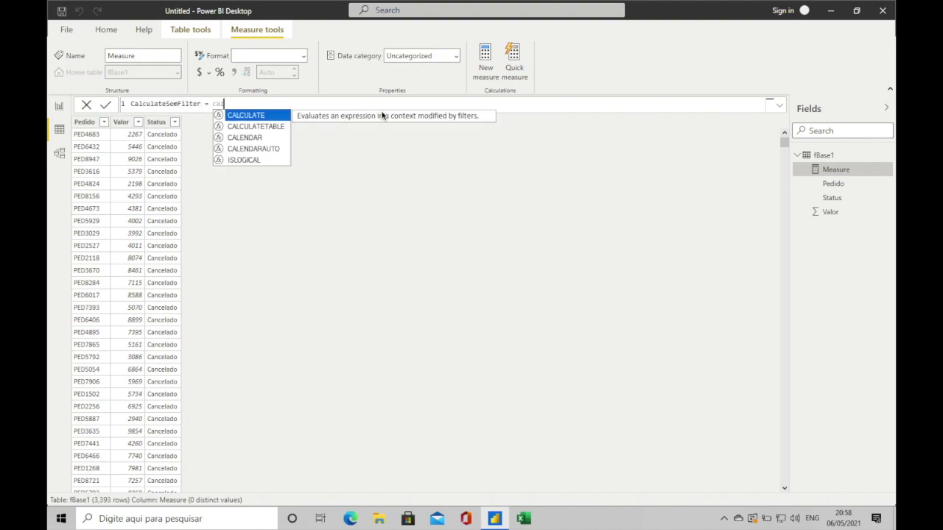
key("Tab")
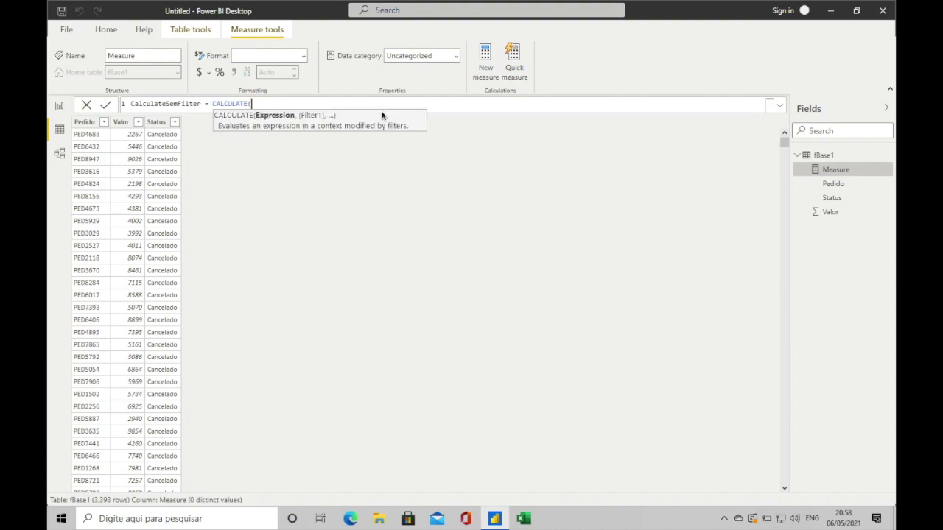
type("sum")
key("Tab")
type("val")
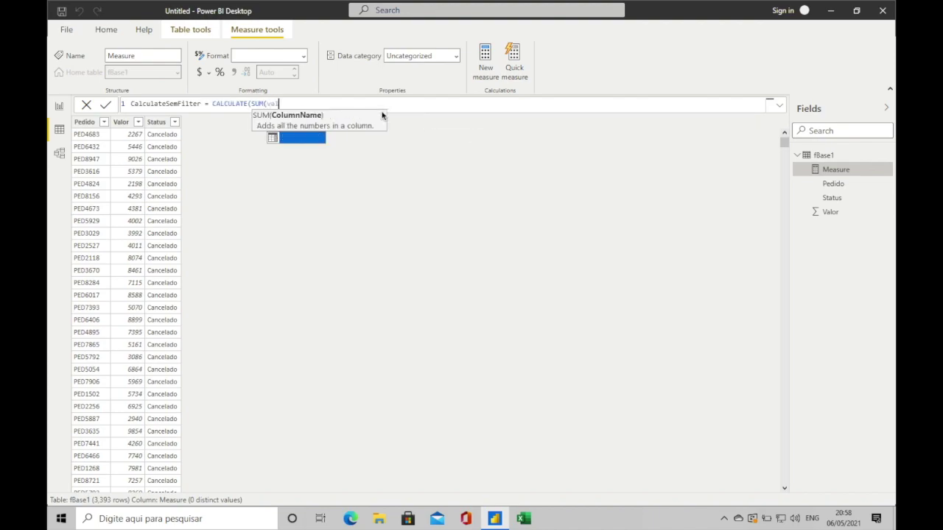
key("Tab")
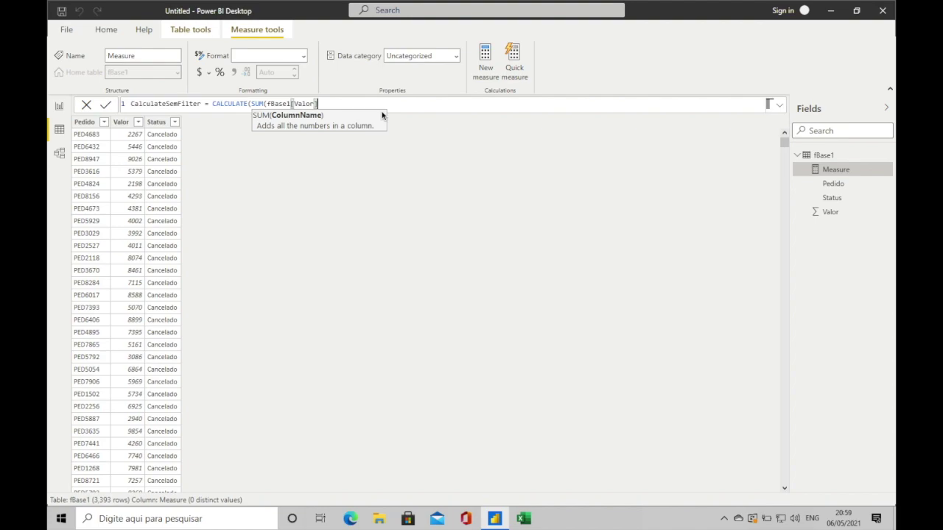
type("),")
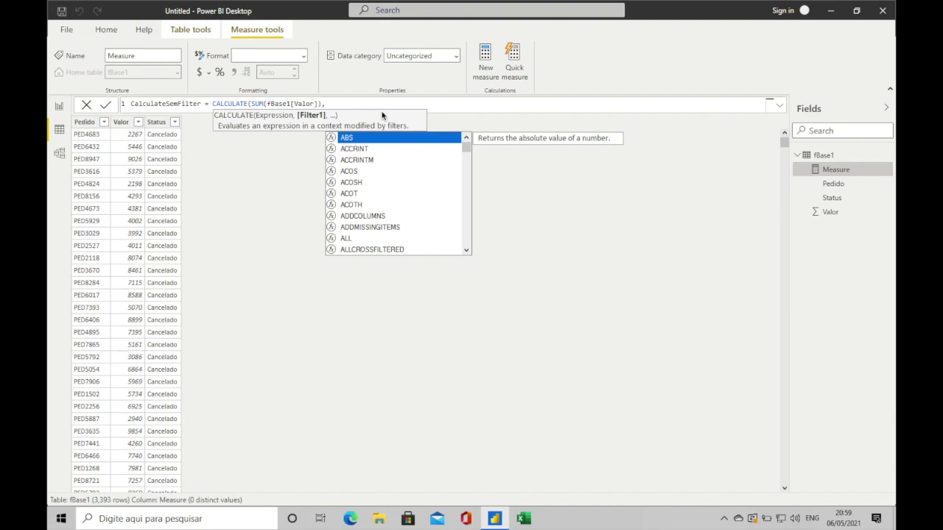
Step: Complete the CalculateSemFilter measure with the direct condition fBase1[Status]="Concluido" and commit it
type("statu")
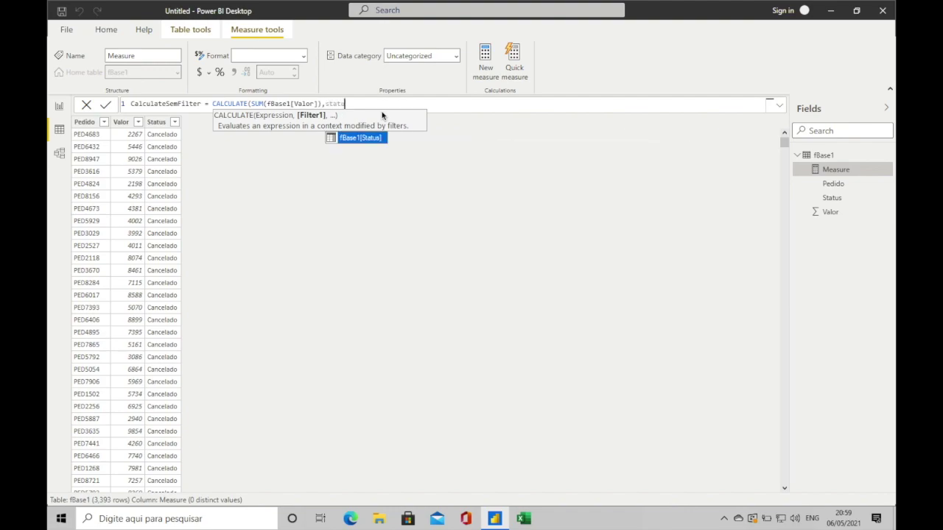
key("Tab")
type("=")
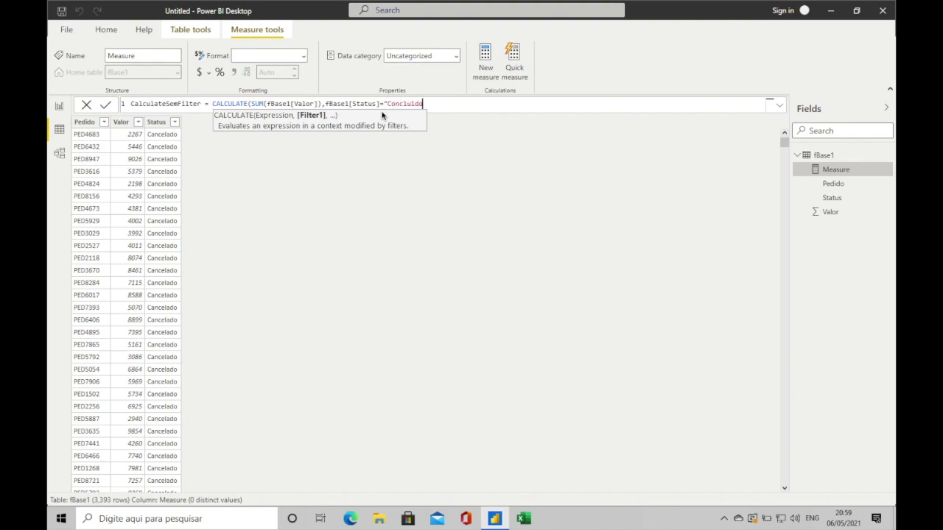
type(")")
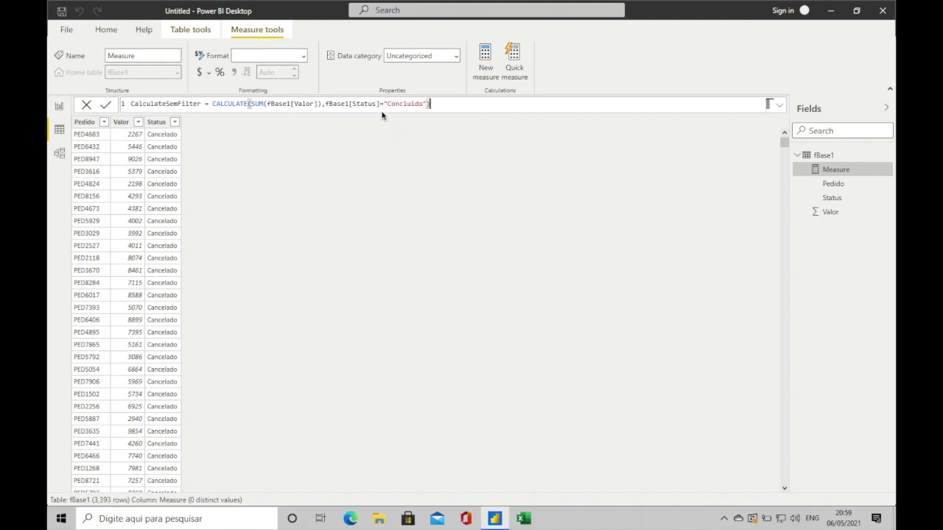
key("Return")
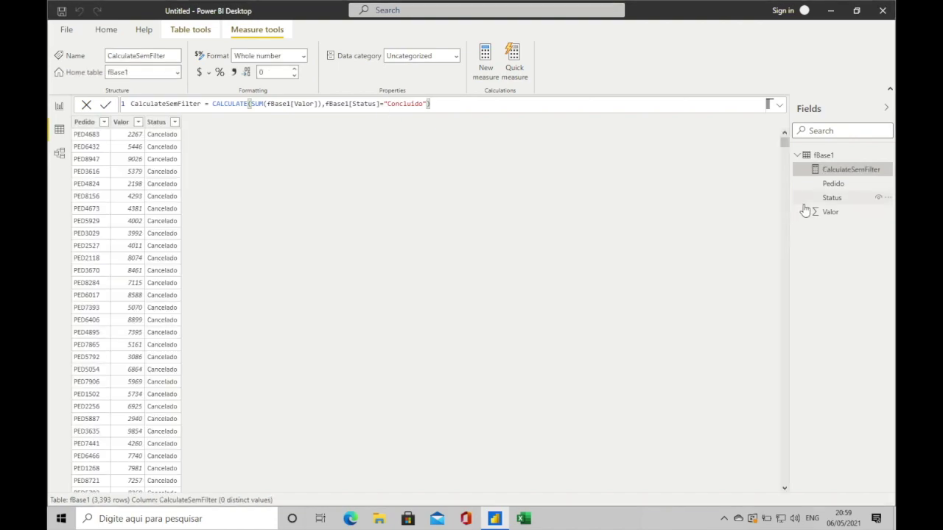
Step: Start a second measure CalculateComFilter in fBase1 with CALCULATE and the sum of fBase1[Valor] as its expression
right_click(831, 156)
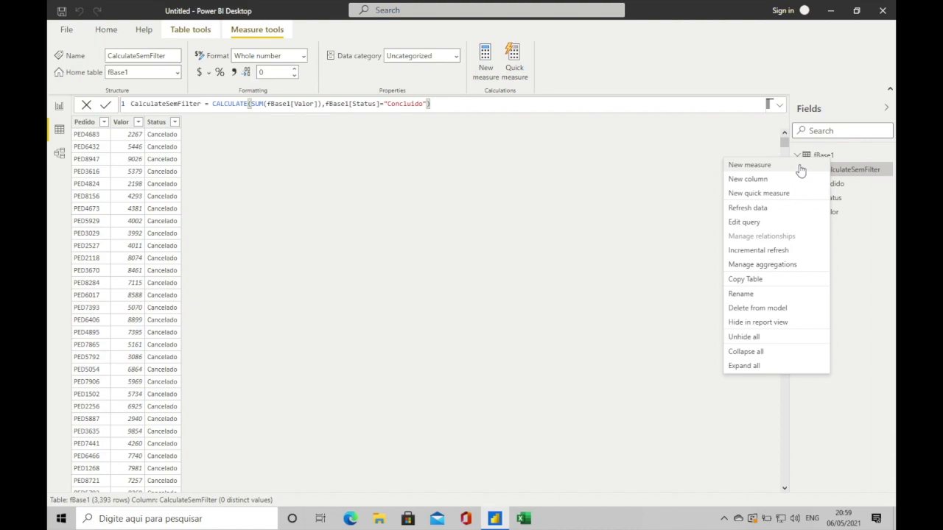
left_click(798, 165)
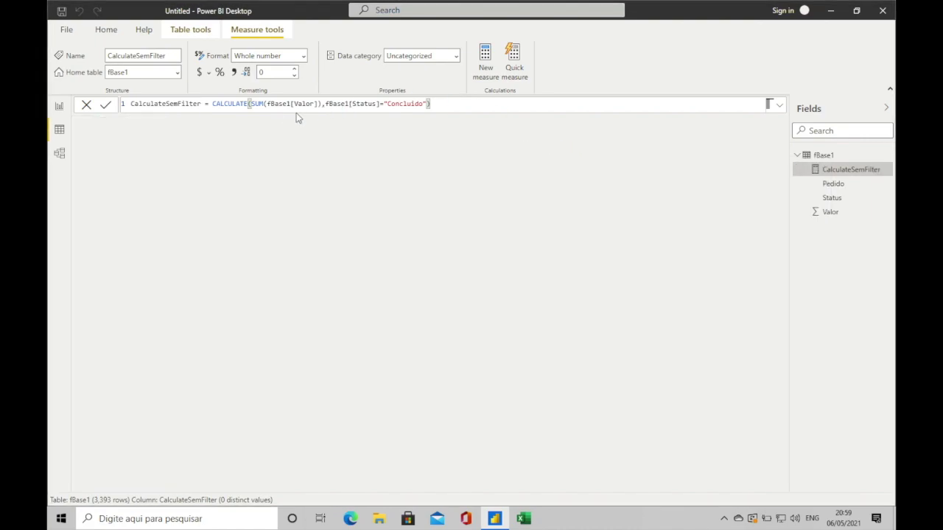
type("CalculateComF")
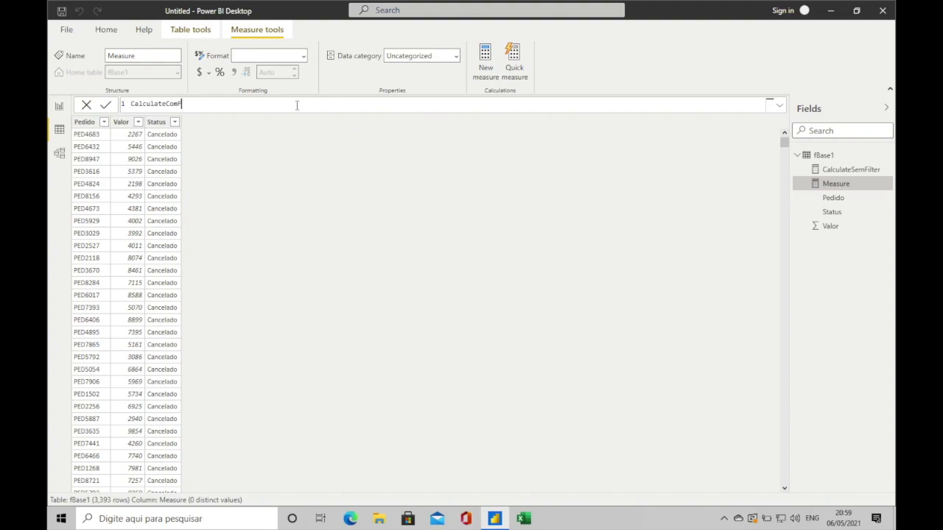
type("CALCULATE(SUM(")
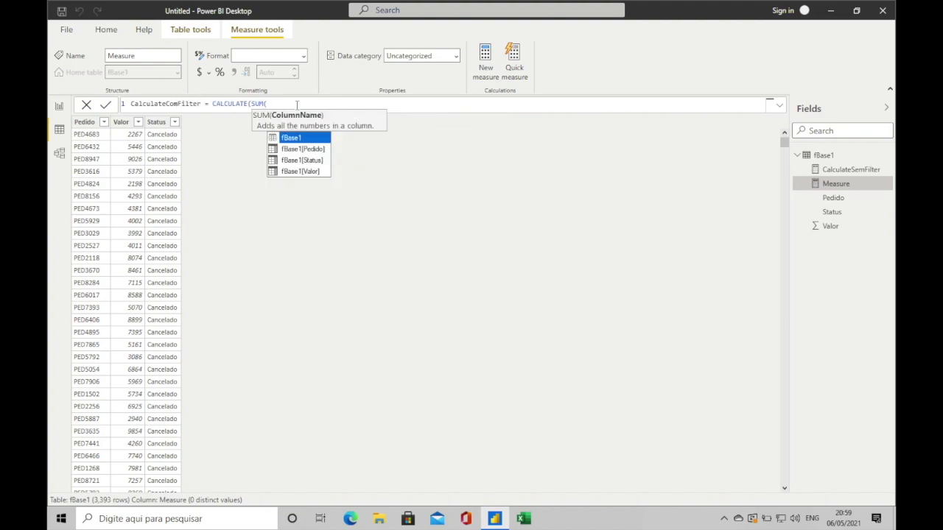
key("Down")
key("Down")
key("Down")
key("Tab")
Step: Complete the CalculateComFilter measure with FILTER(fBase1,fBase1[Status]="Concluido") as the filter argument and commit it
type("),fil")
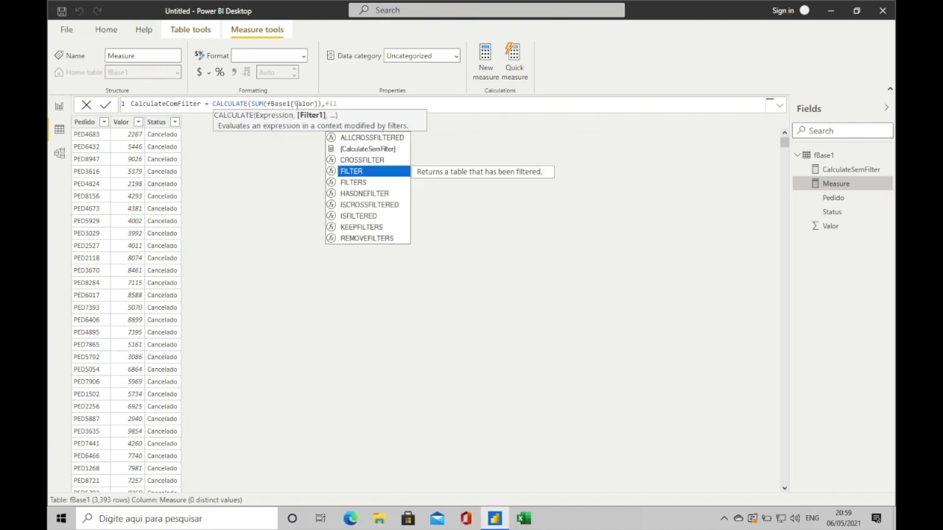
key("Tab")
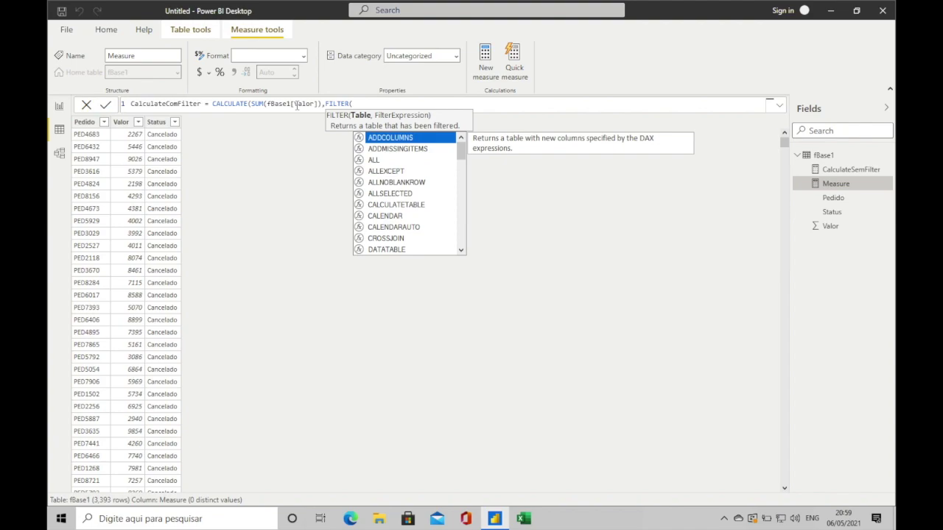
type("fBa")
key("Tab")
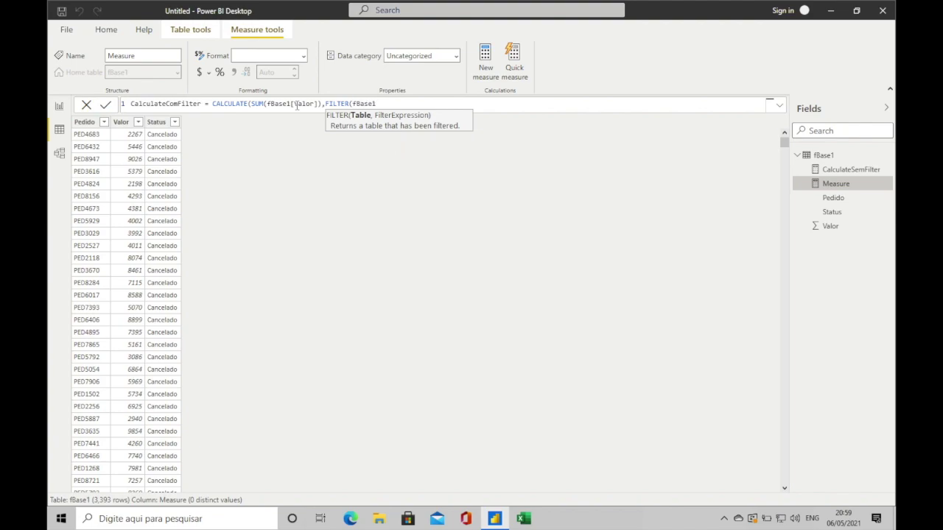
type(",sta")
key("Up")
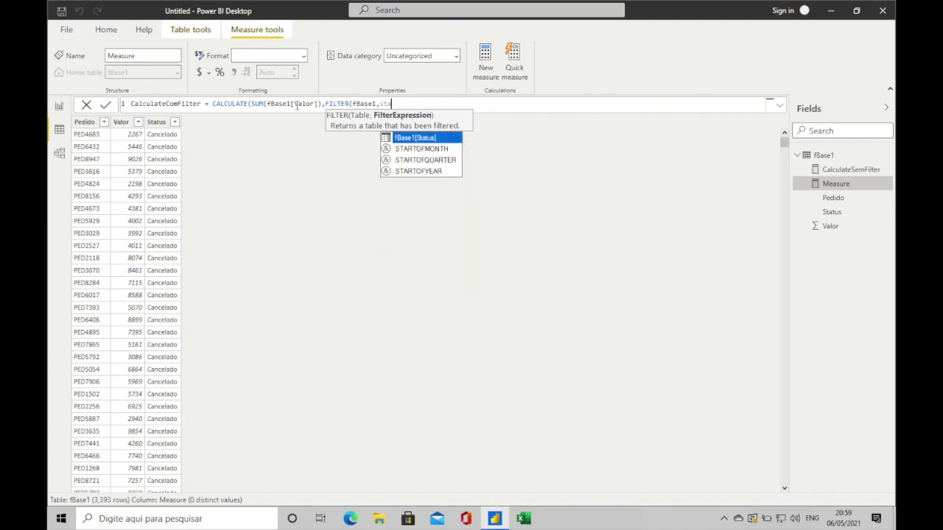
key("Tab")
type("=")
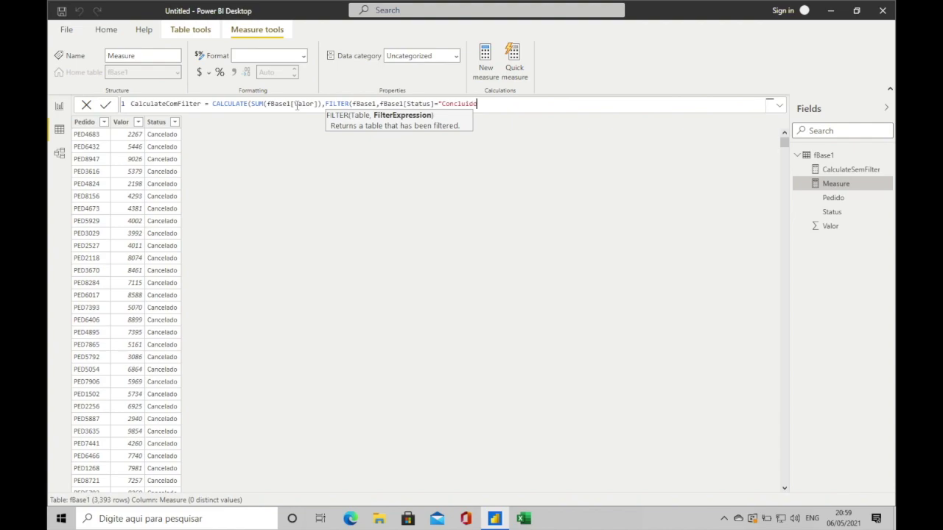
type(")")
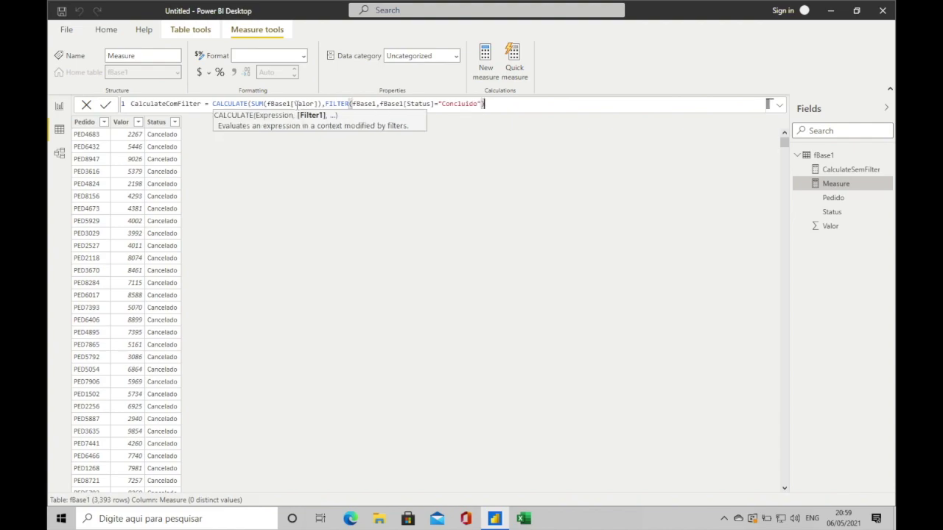
type(")")
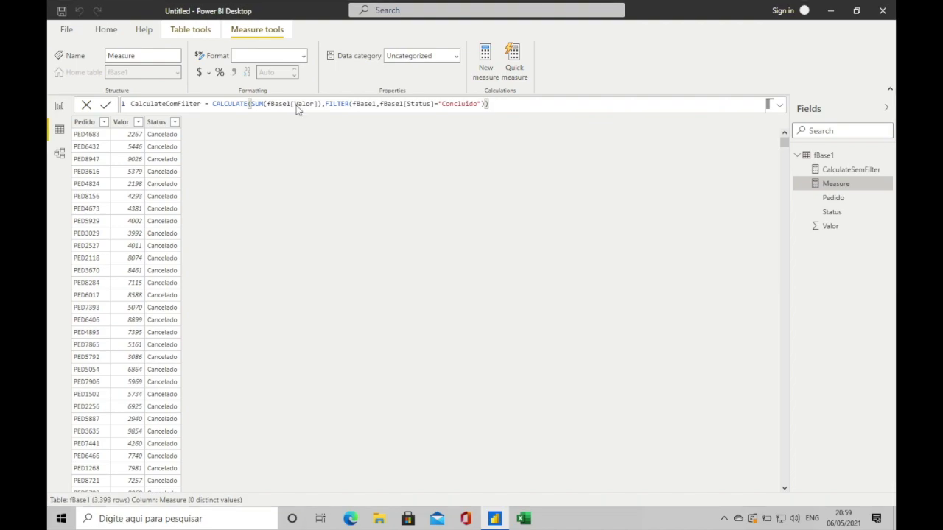
key("Return")
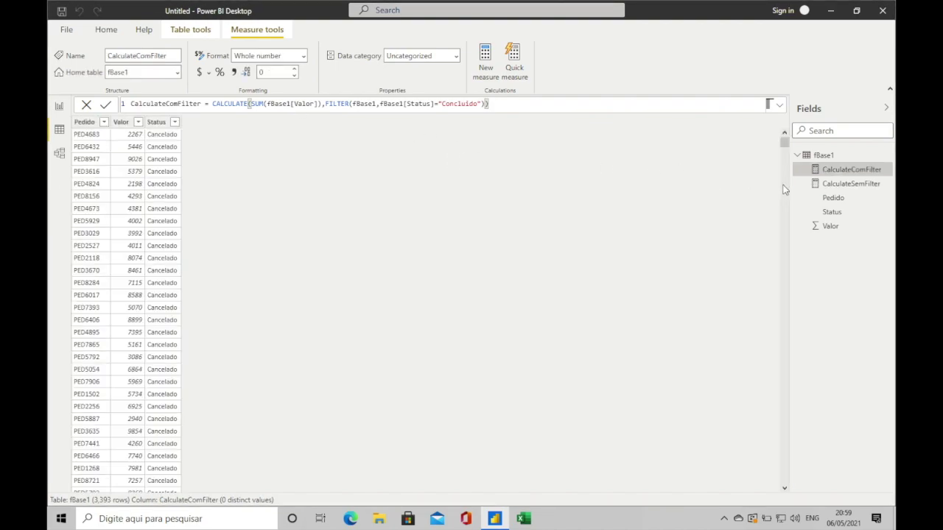
Step: Add two empty card visuals to report Page 1 and place them side by side along its upper edge
left_click(60, 107)
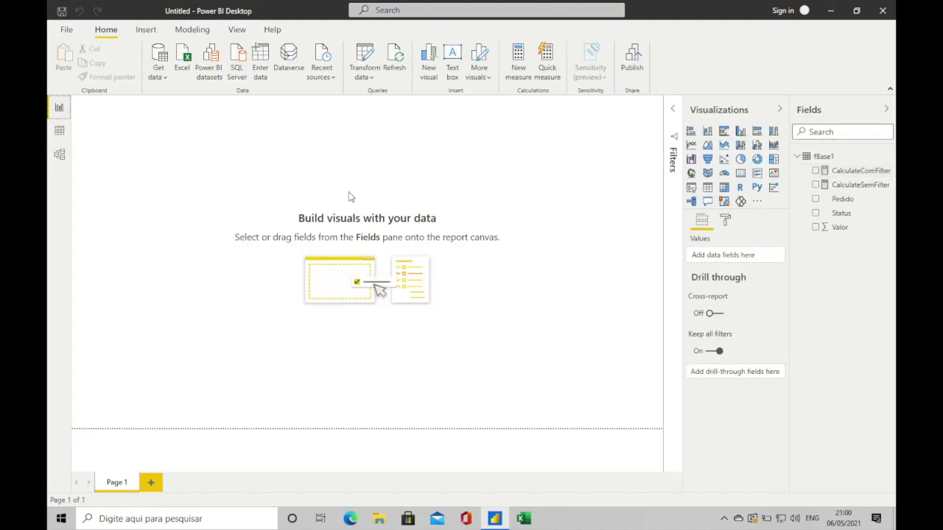
left_click(741, 175)
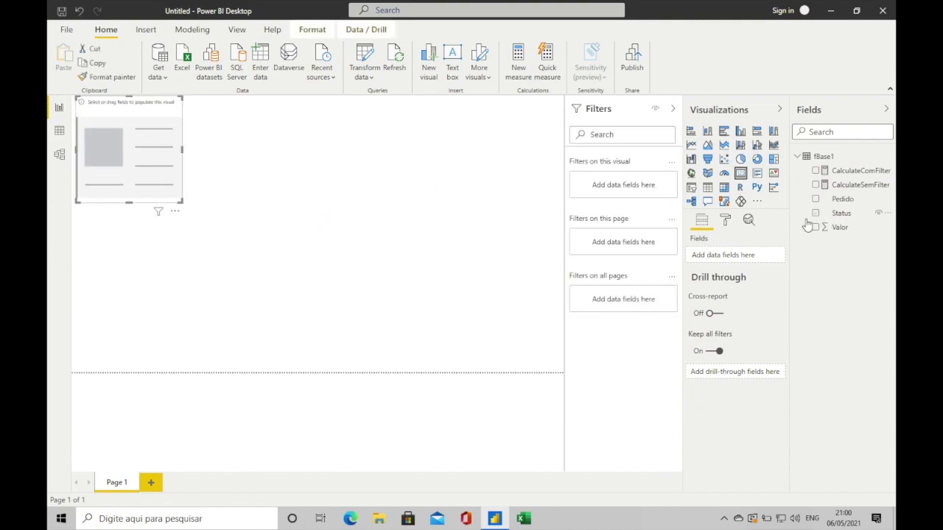
left_click(438, 218)
left_click(740, 173)
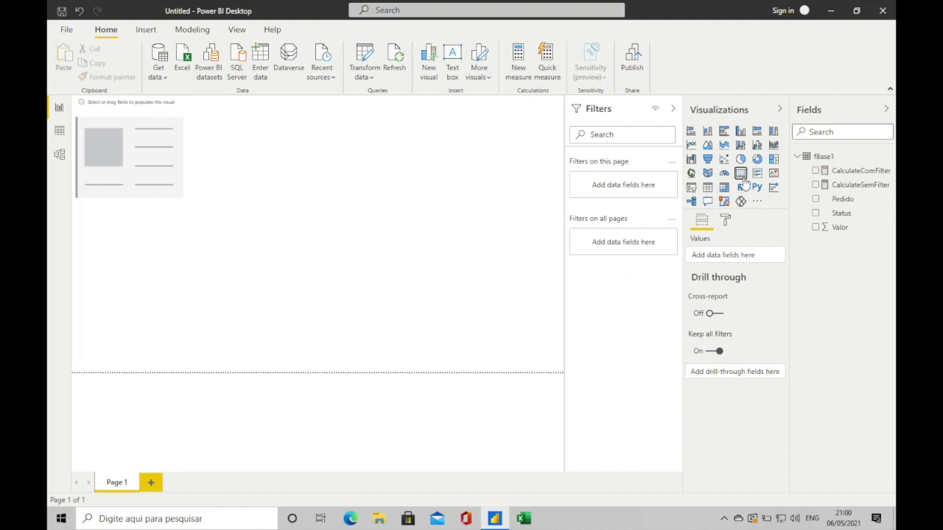
left_click_drag(129, 243, 439, 121)
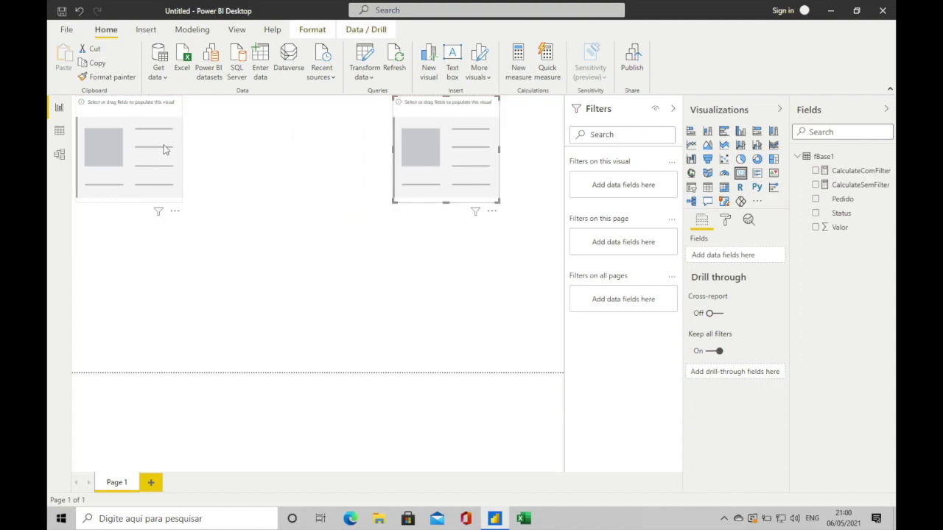
left_click_drag(165, 150, 204, 150)
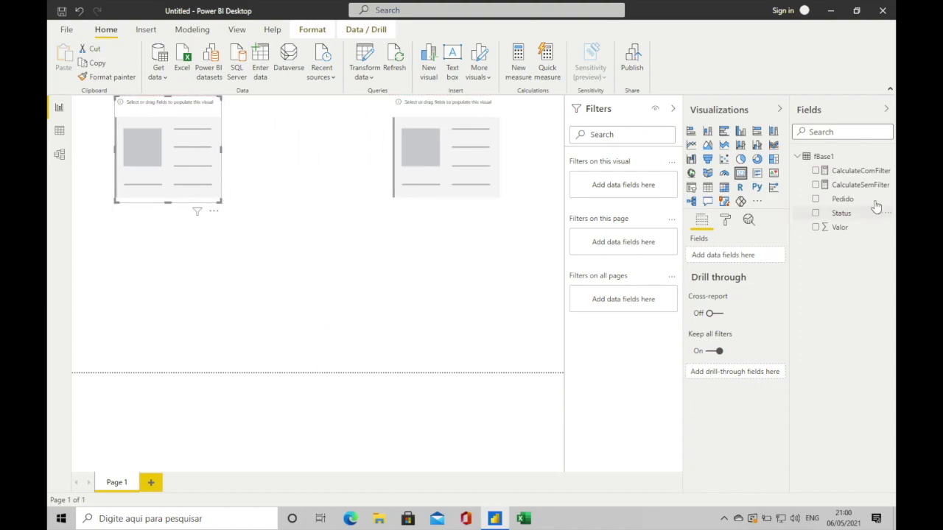
Step: Assign the CalculateSemFilter measure to the left card and the CalculateComFilter measure to the right card
left_click_drag(851, 185, 743, 255)
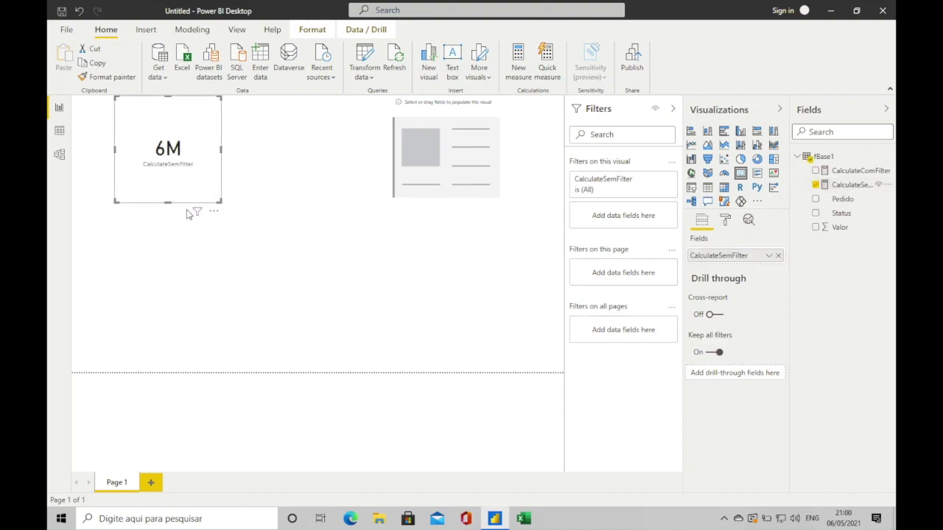
left_click(445, 158)
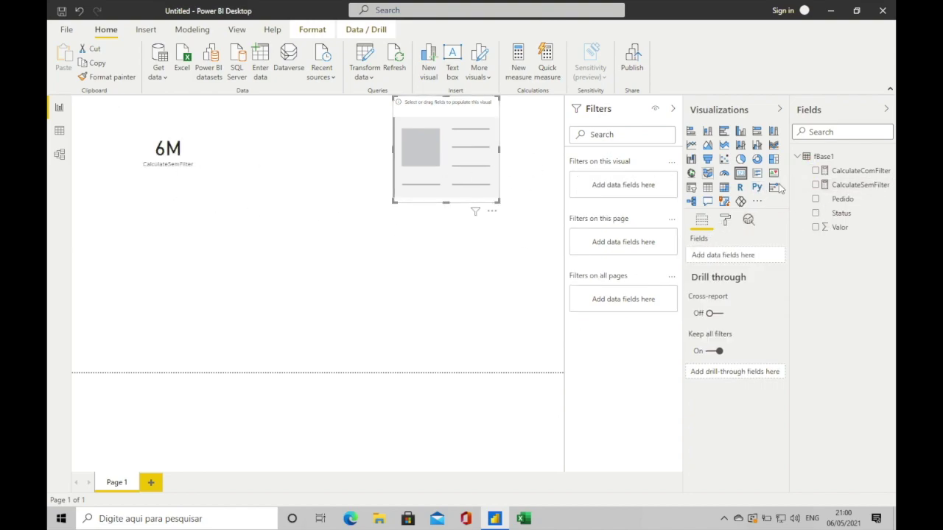
left_click_drag(848, 171, 739, 258)
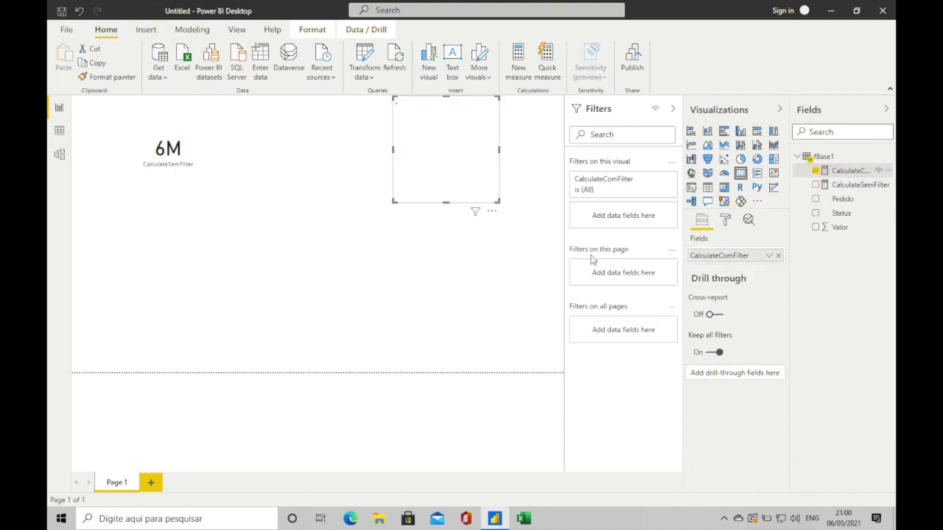
left_click(300, 195)
left_click(424, 156)
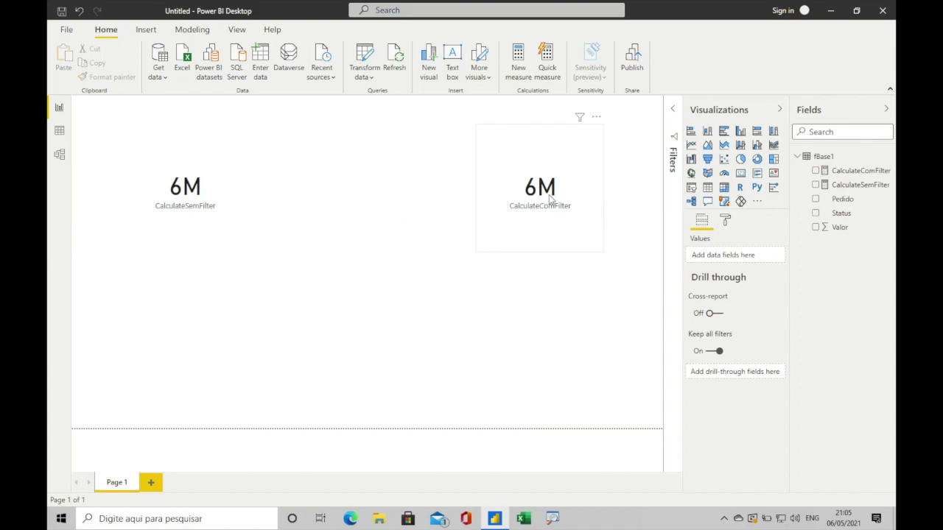
Step: Display the CalculateSemFilter formula and mark its CALCULATE function, summed Valor column and direct Status condition
left_click(853, 185)
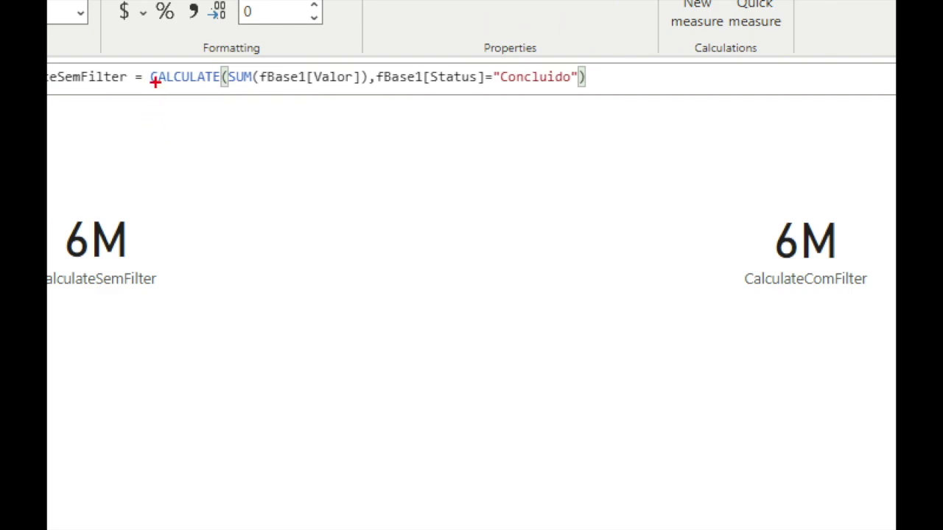
left_click_drag(152, 84, 353, 85)
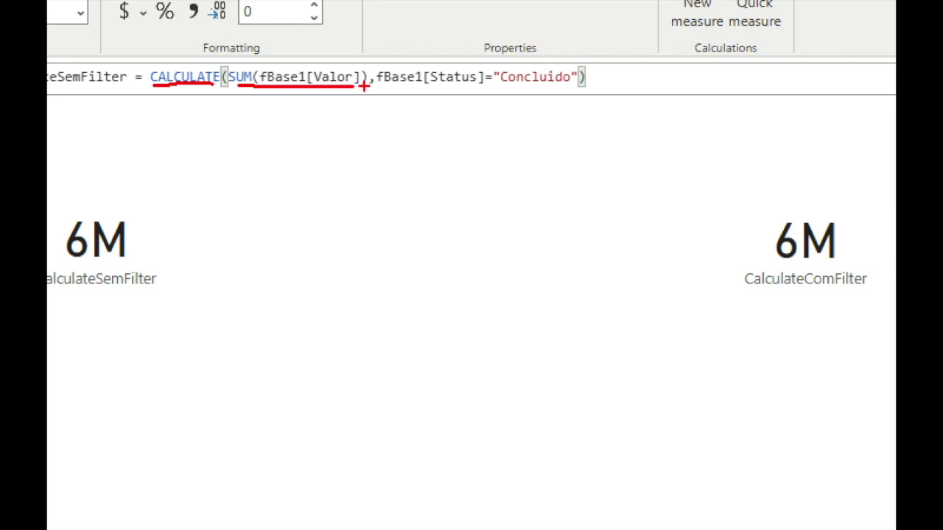
mouse_move(384, 80)
left_mouse_down()
mouse_move(456, 87)
mouse_move(378, 63)
left_mouse_up()
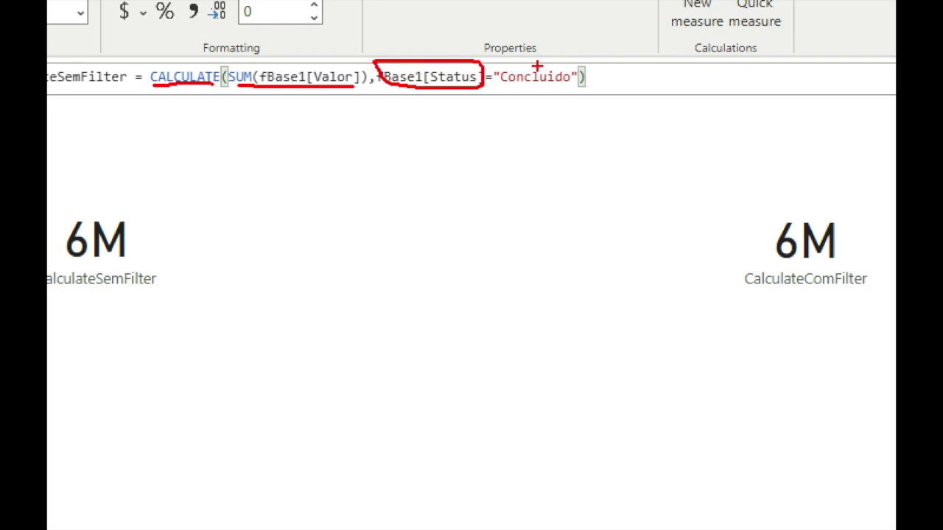
left_click_drag(504, 87, 554, 87)
key("Escape")
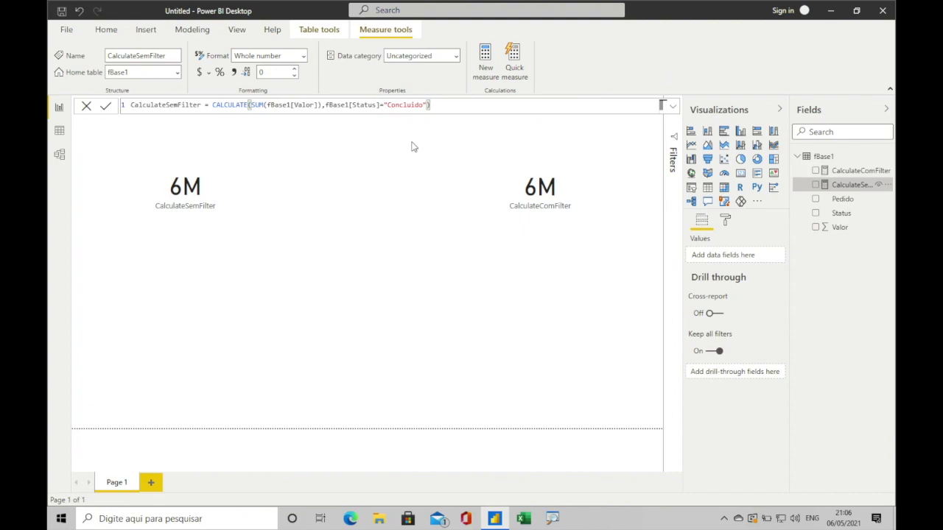
Step: Display the CalculateComFilter formula and mark its sum expression, FILTER function, fBase1 table argument and Status condition
left_click(840, 171)
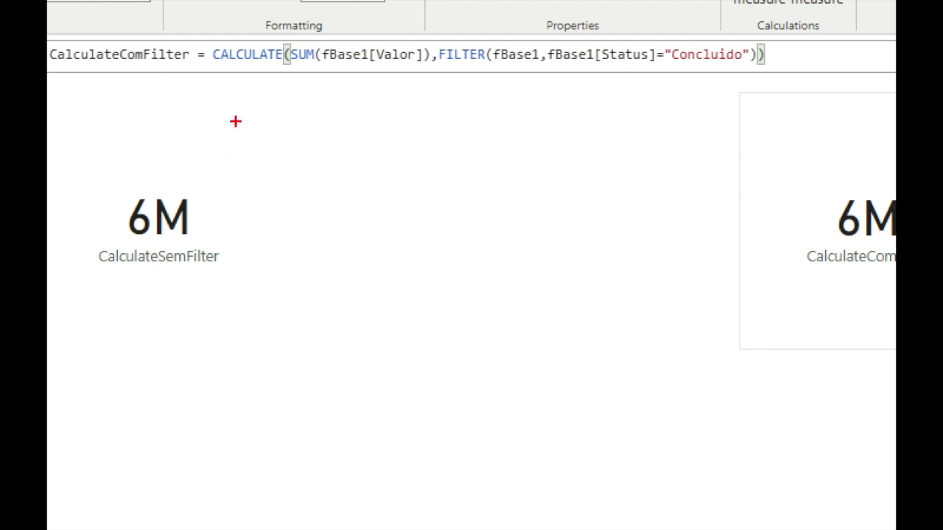
left_click_drag(215, 63, 474, 64)
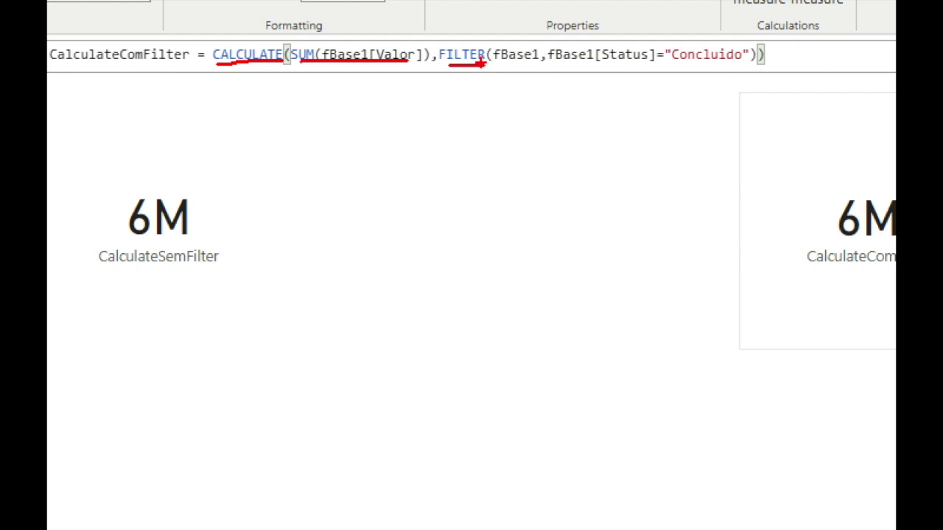
left_click_drag(493, 62, 510, 65)
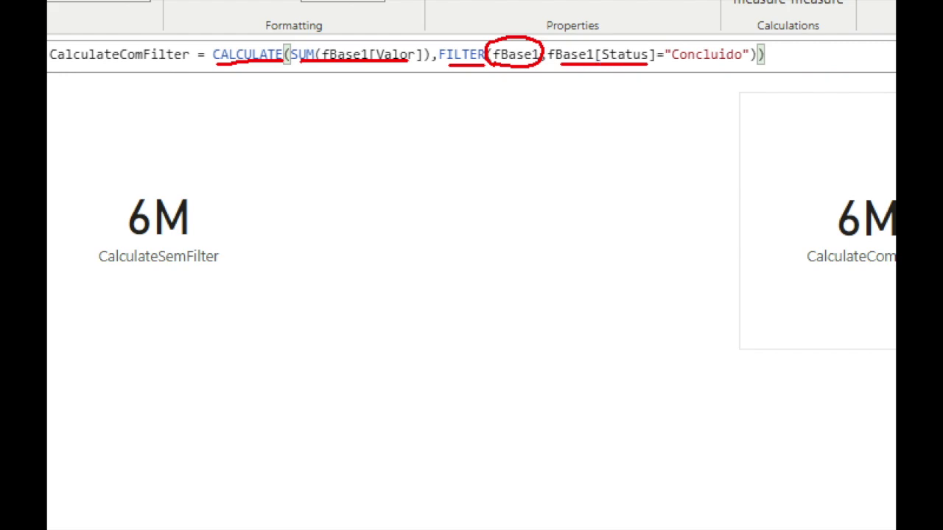
left_click_drag(671, 65, 747, 65)
left_click_drag(449, 70, 446, 71)
mouse_move(503, 100)
left_mouse_down()
mouse_move(433, 29)
mouse_move(600, 15)
mouse_move(535, 103)
mouse_move(503, 97)
left_mouse_up()
key("Escape")
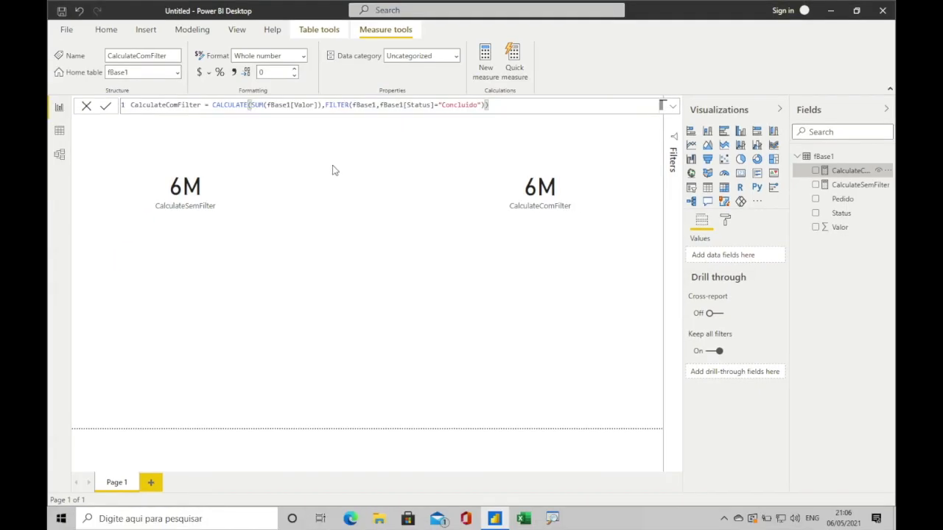
Step: Compare the formulas of CalculateSemFilter and CalculateComFilter by displaying them alternately
left_click(844, 185)
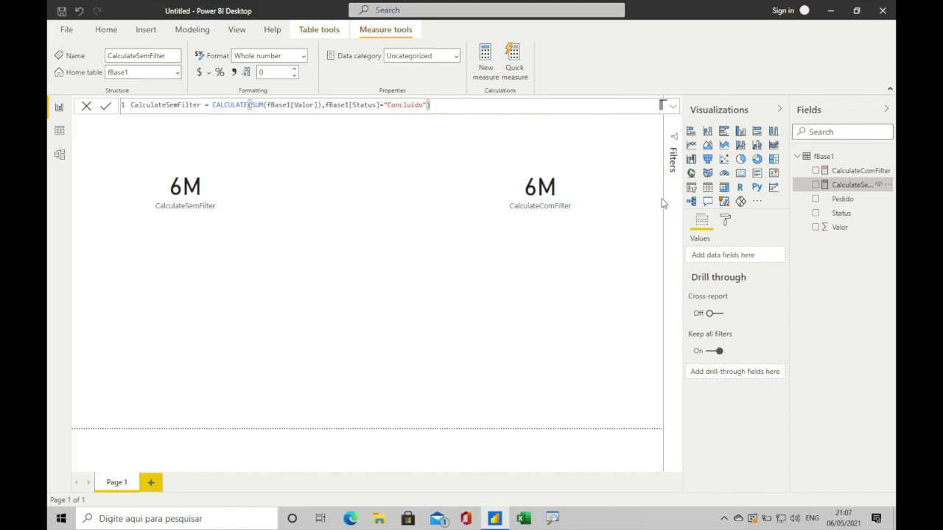
left_click(840, 173)
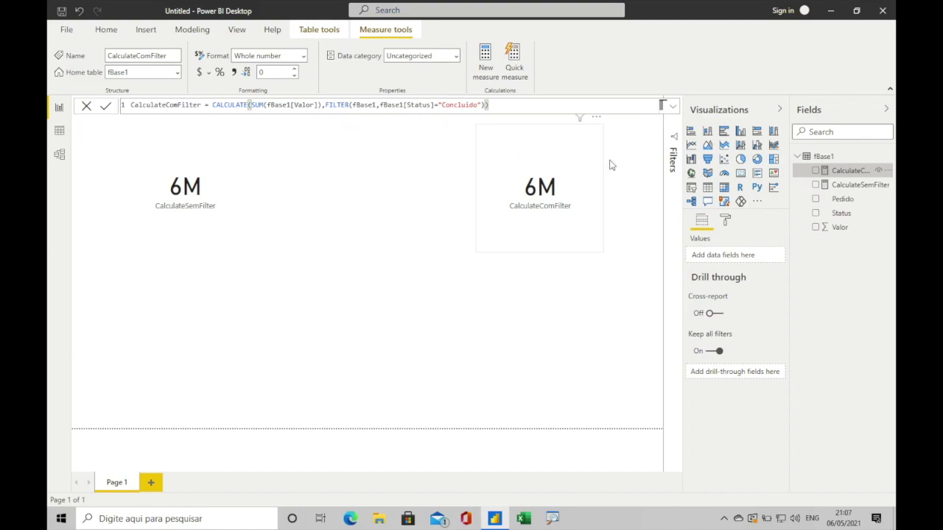
left_click(847, 185)
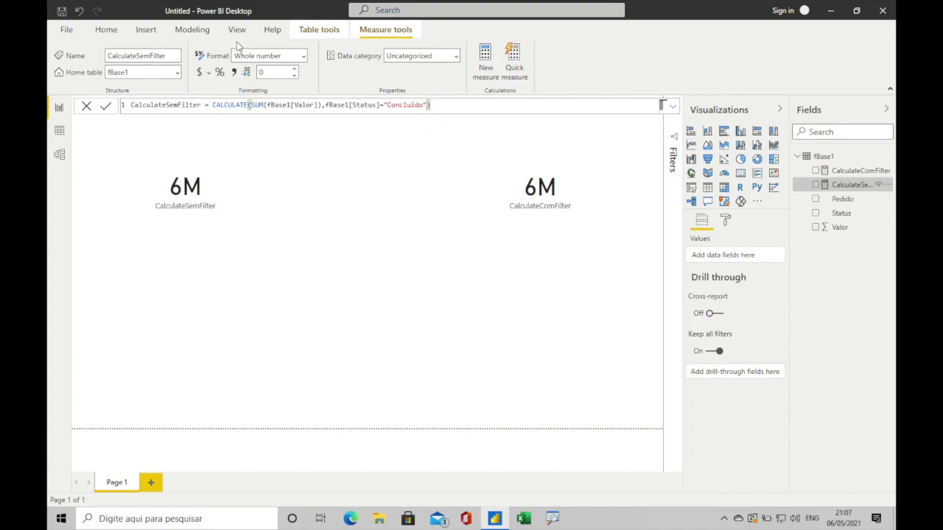
Step: Open the Performance analyzer, collapse the Fields pane and start recording the report's performance
left_click(200, 37)
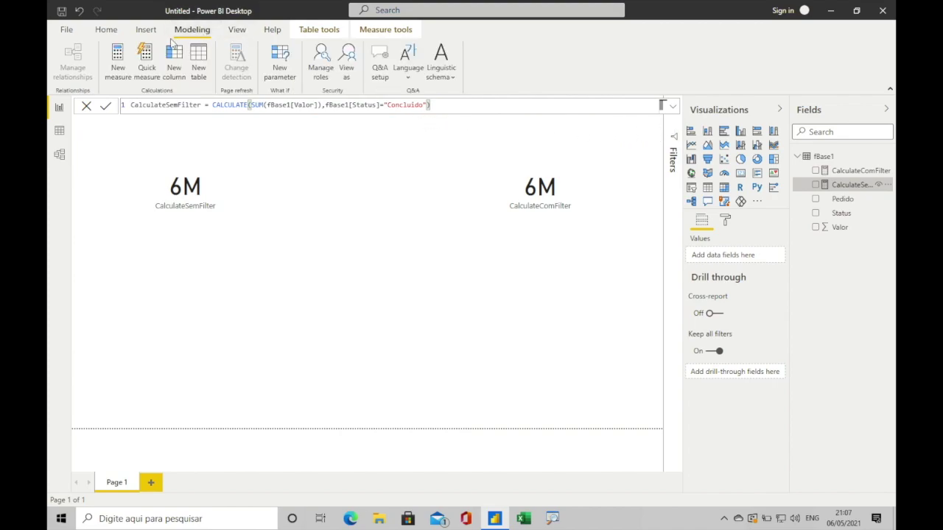
left_click(112, 34)
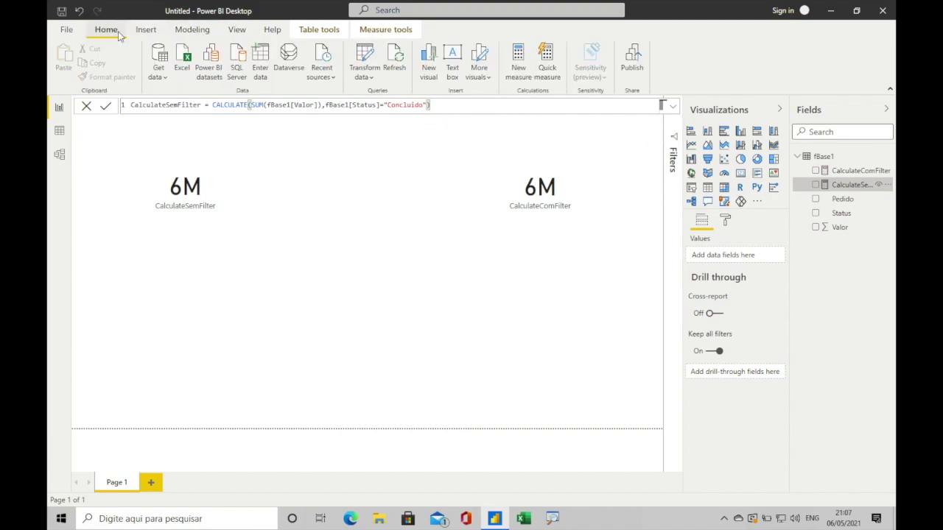
left_click(144, 33)
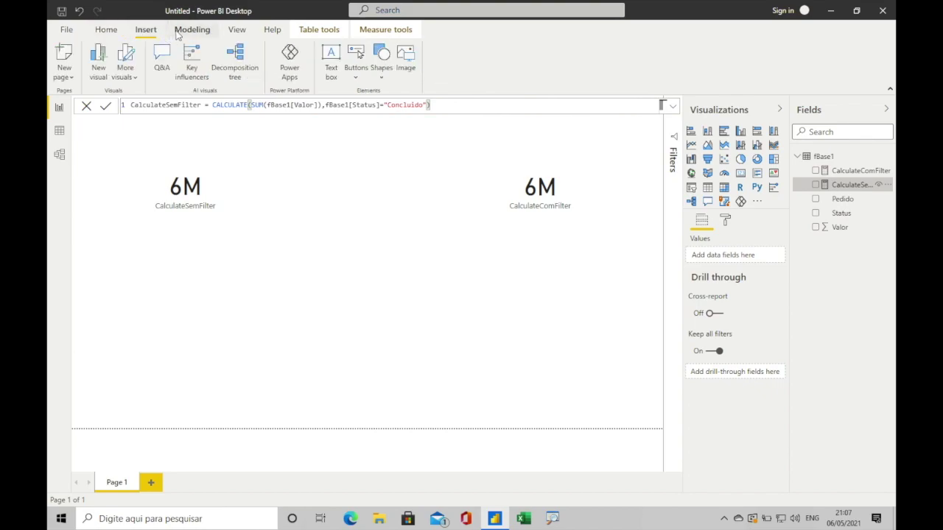
left_click(190, 31)
left_click(235, 35)
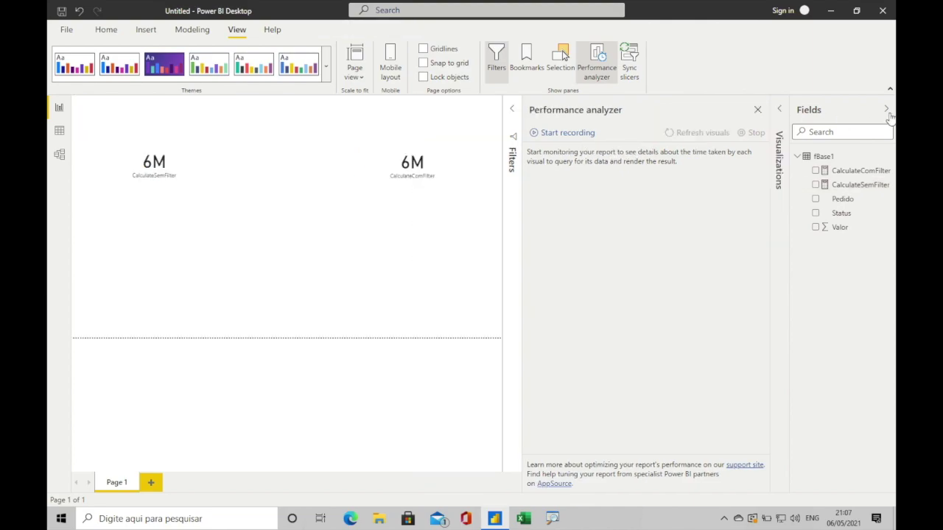
left_click(886, 110)
left_click_drag(615, 186, 634, 185)
left_click(672, 134)
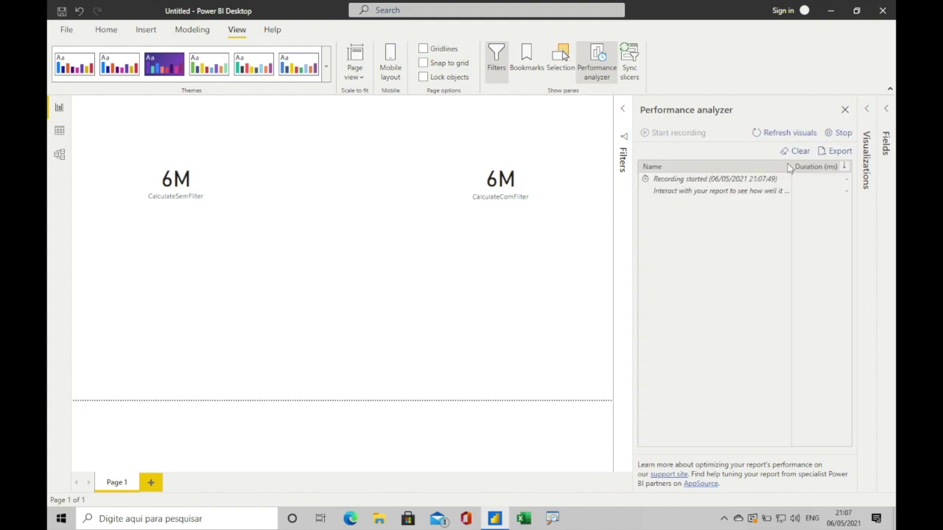
Step: Refresh the visuals and examine the duration breakdown of the CalculateSemFilter card and the CalculateComFilter card
left_click(785, 133)
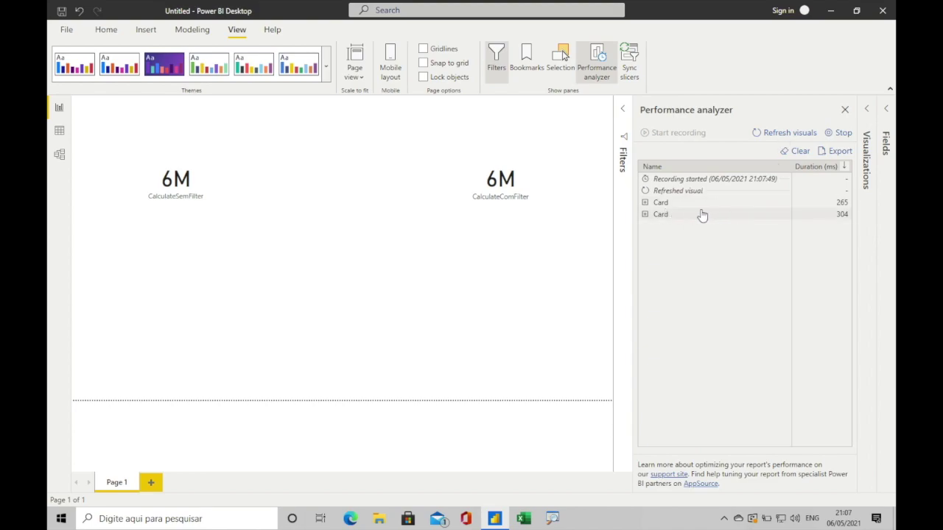
left_click(645, 203)
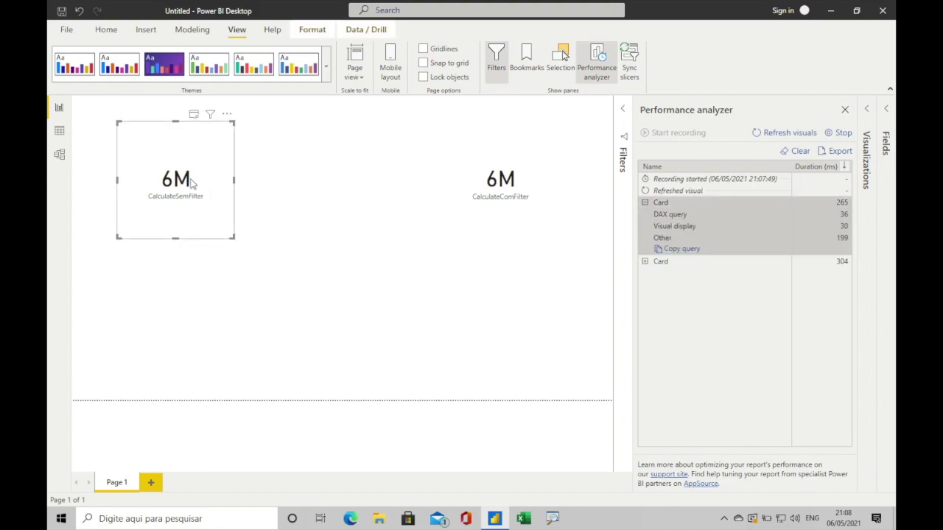
left_click(645, 203)
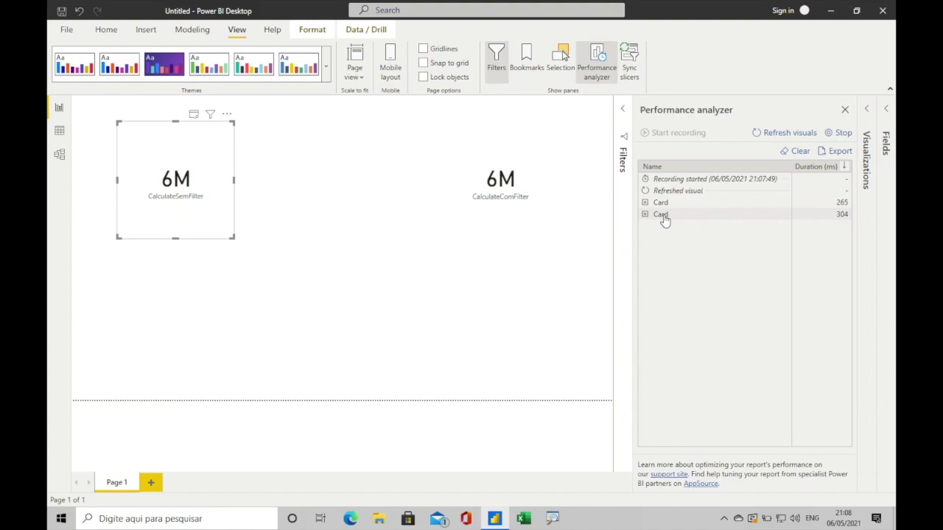
left_click(488, 202)
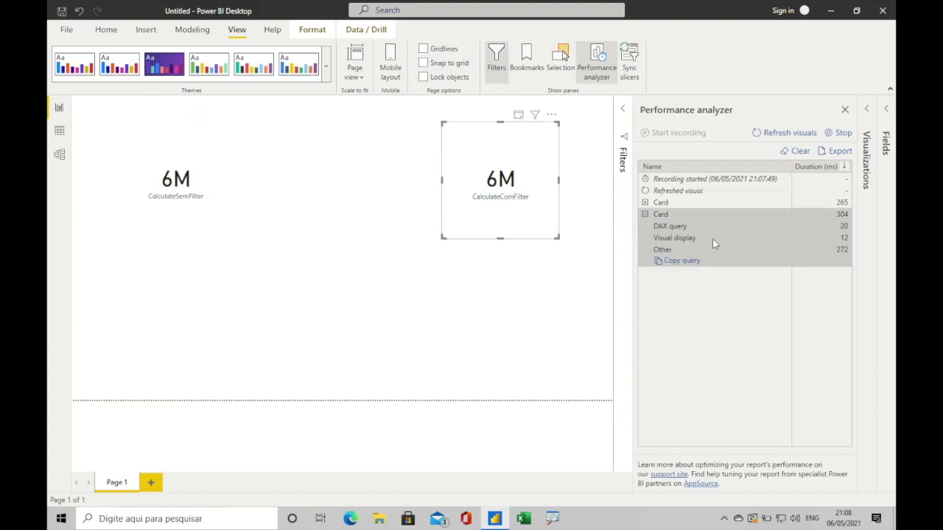
left_click(646, 215)
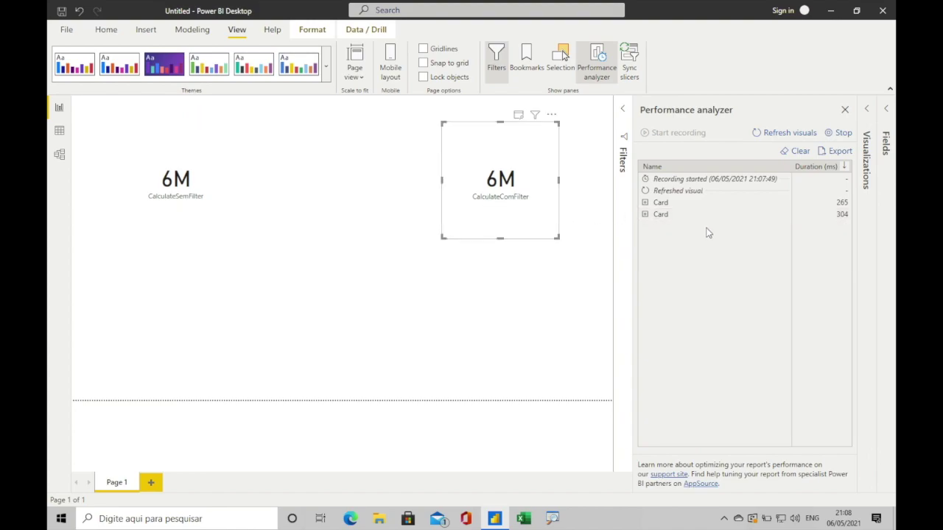
Step: Refresh the visuals five more times to compare the durations of both cards across several runs
left_click(766, 140)
left_click(766, 140)
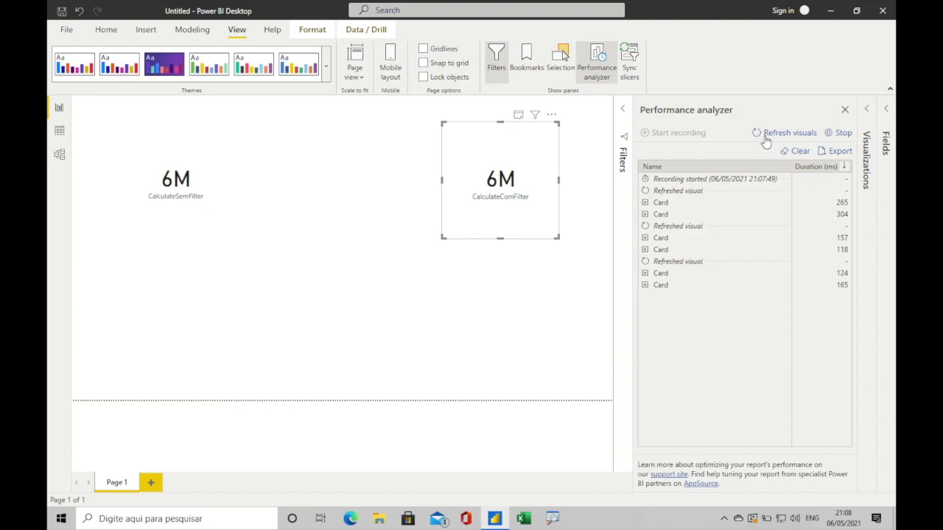
left_click(766, 140)
left_click(766, 140)
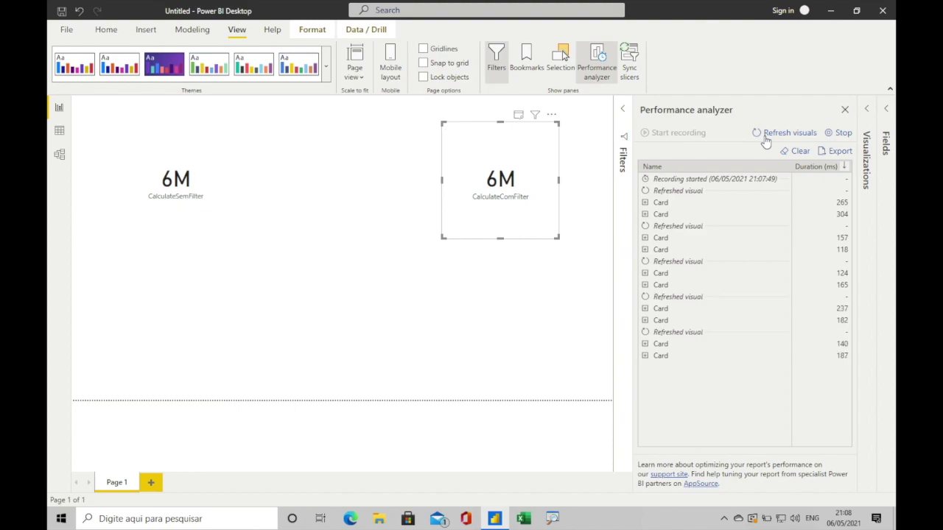
left_click(767, 140)
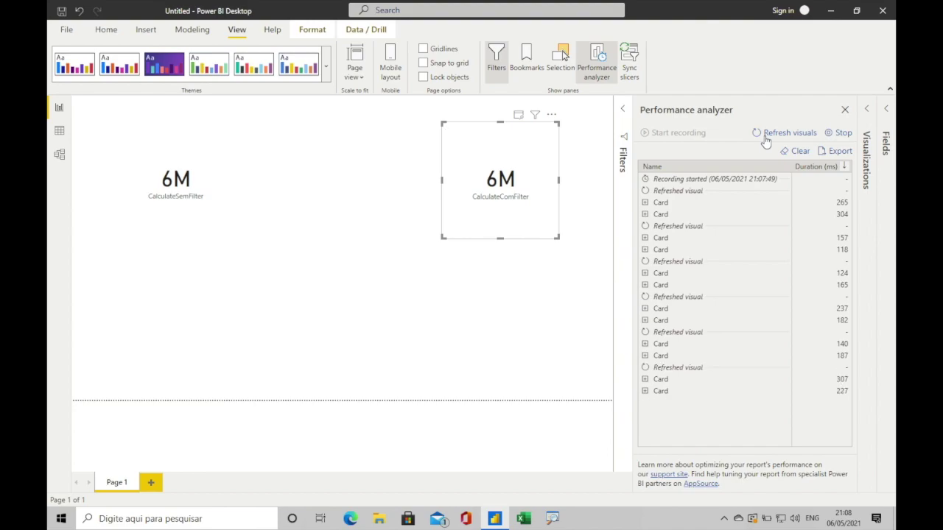
Step: Clear the recorded performance results, refresh the visuals once and stop the recording
left_click(794, 153)
left_click(766, 140)
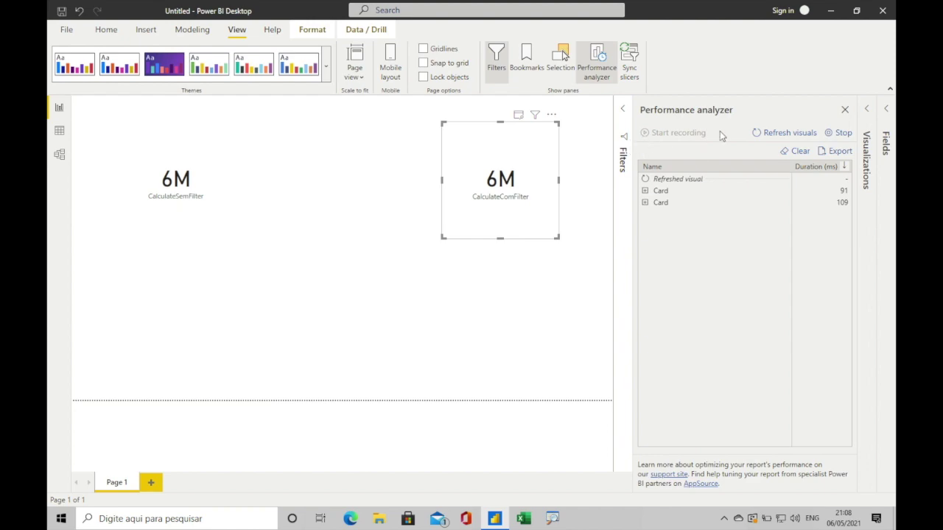
left_click(834, 138)
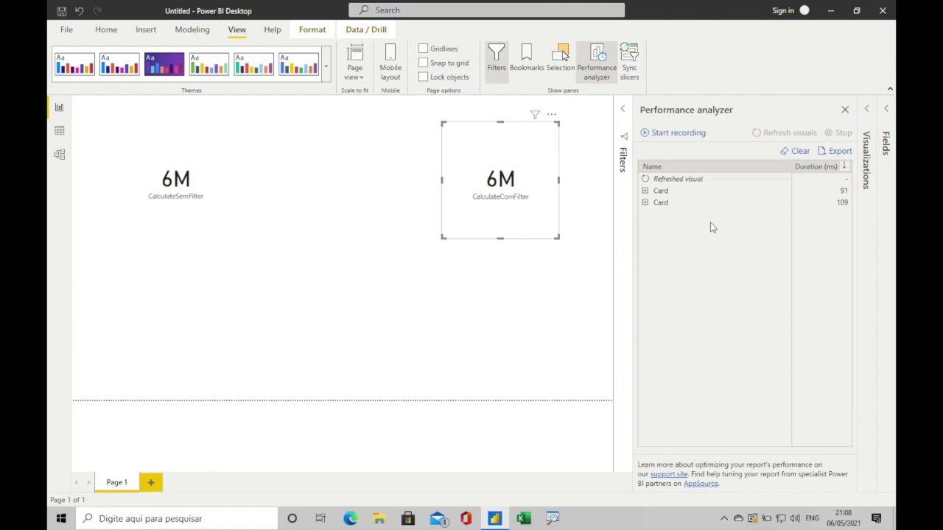
Step: Close the Performance analyzer, deselect the card, and review the fBase1 table and CalculateComFilter formula before returning to the report
left_click(847, 112)
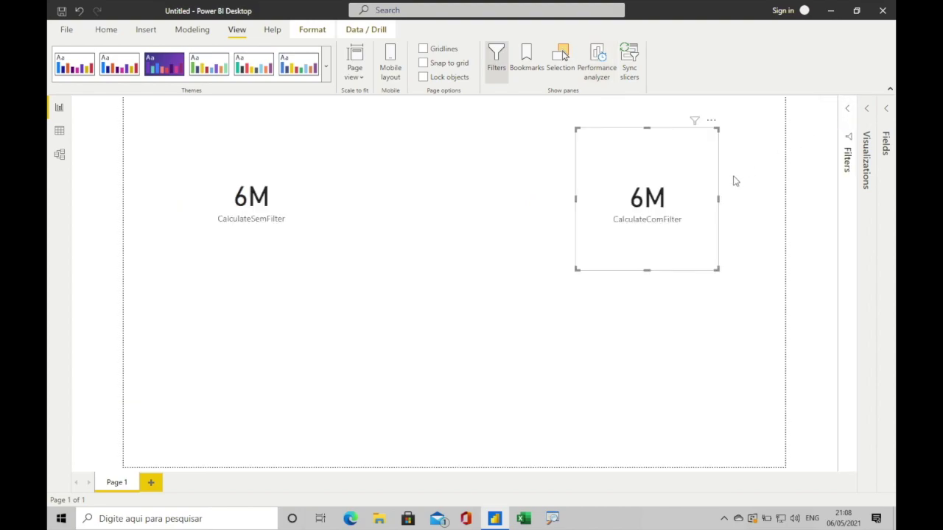
left_click(779, 187)
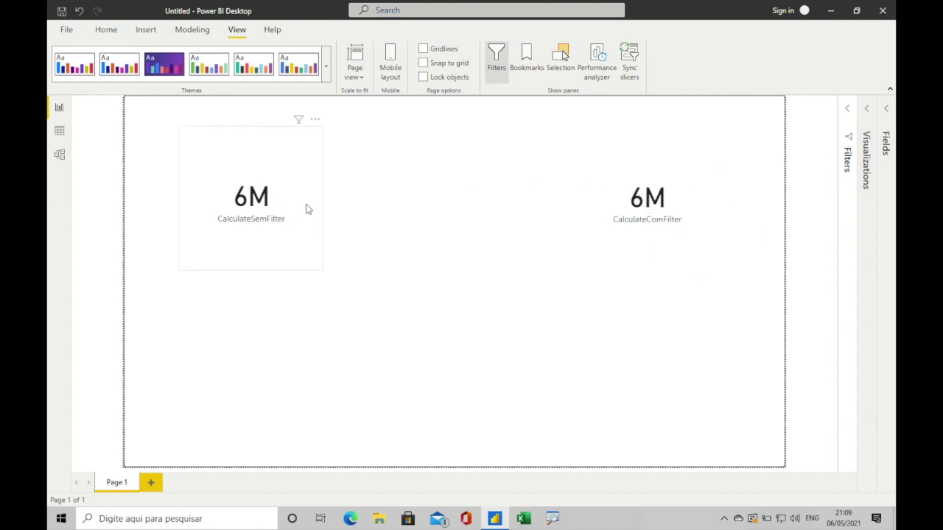
left_click(60, 135)
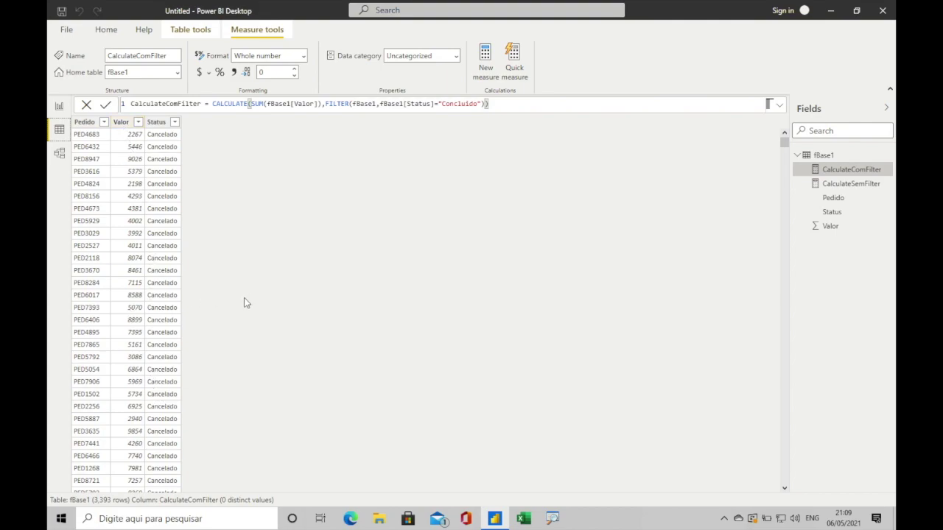
left_click(59, 107)
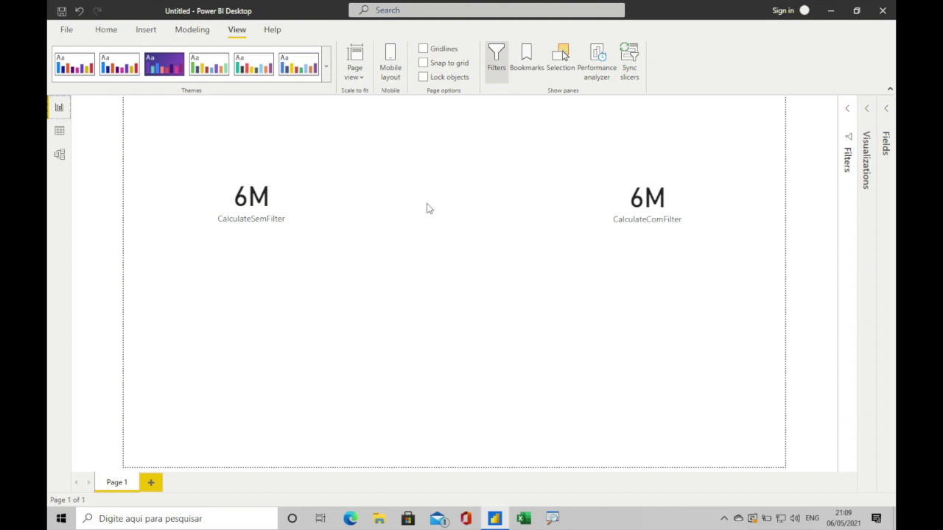
left_click_drag(558, 122, 752, 280)
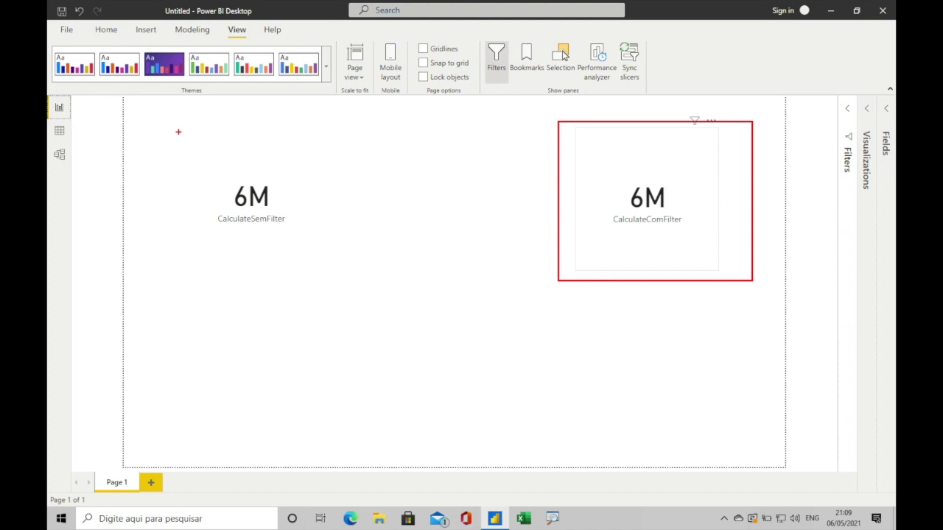
mouse_move(178, 132)
left_mouse_down()
mouse_move(185, 168)
mouse_move(221, 224)
mouse_move(381, 287)
mouse_move(385, 280)
left_mouse_up()
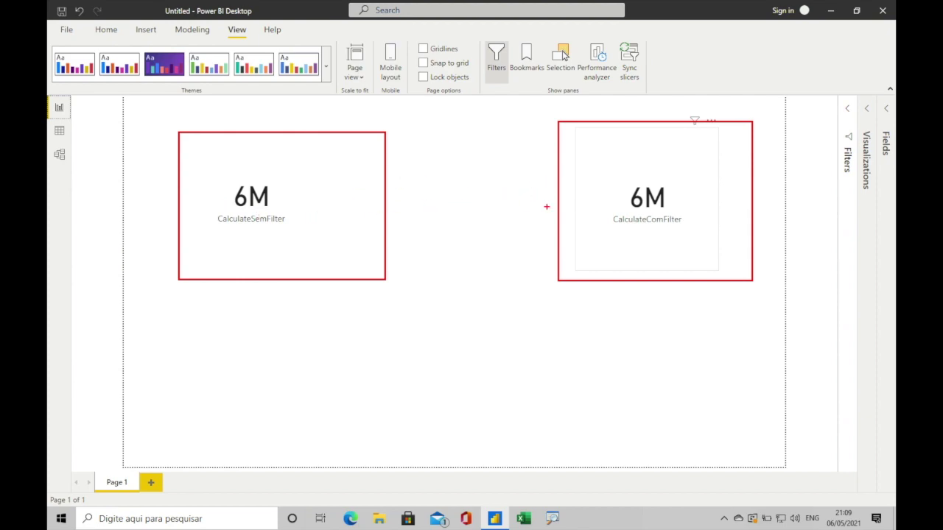
key("Escape")
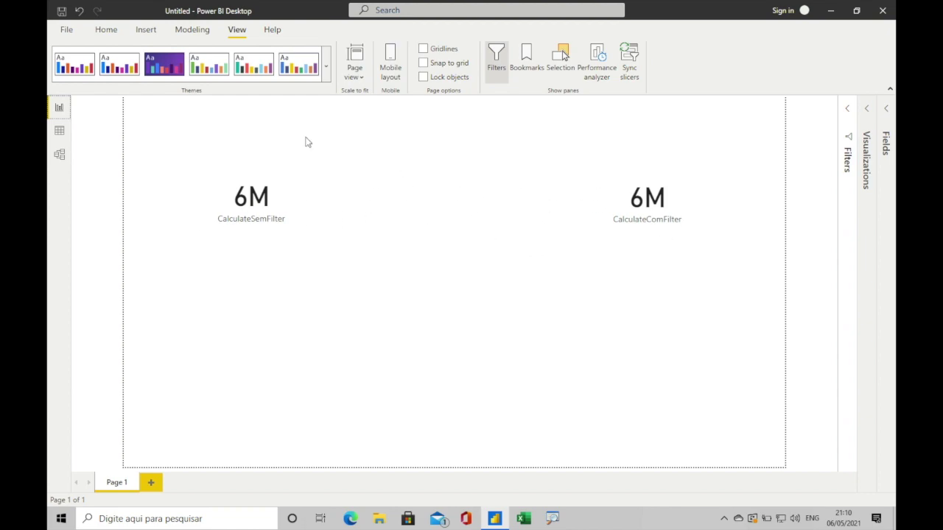
Step: Save the report as a Power BI file named Video 44 in the Video 44 folder
left_click(63, 11)
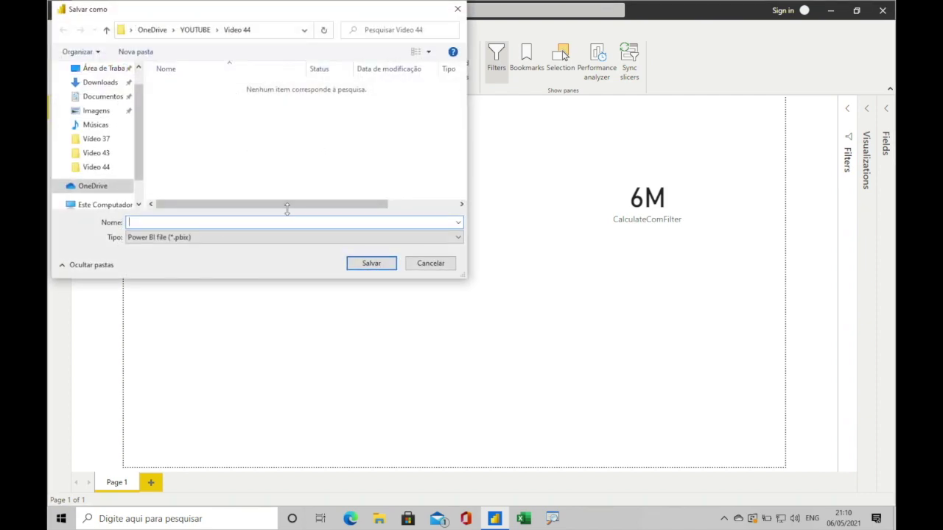
type("Video 44")
left_click(368, 264)
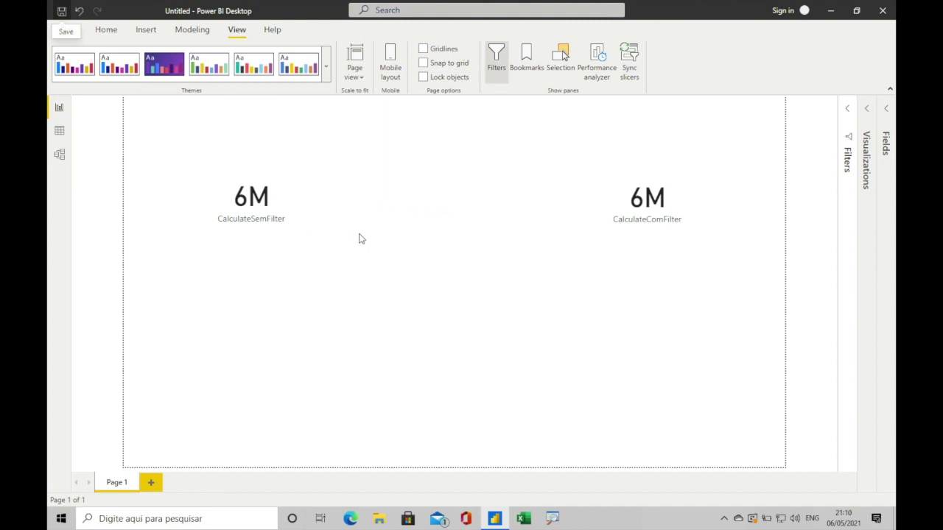